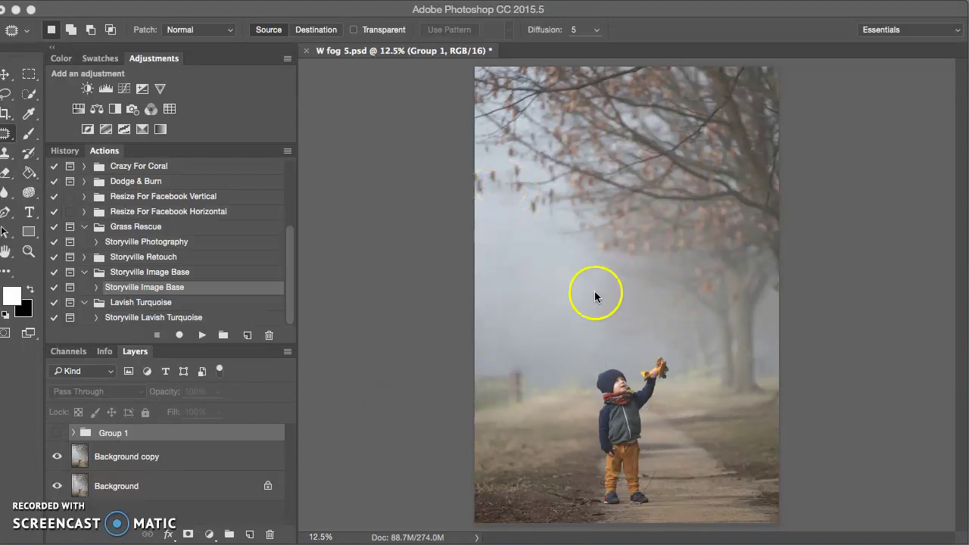
Compare the photo with and without Group 1, and delete the group
click(60, 436)
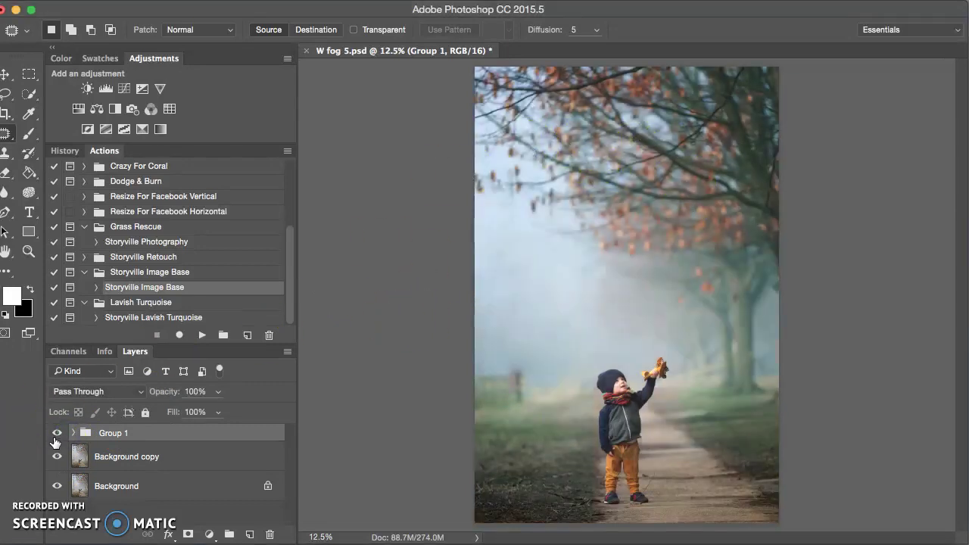
click(53, 437)
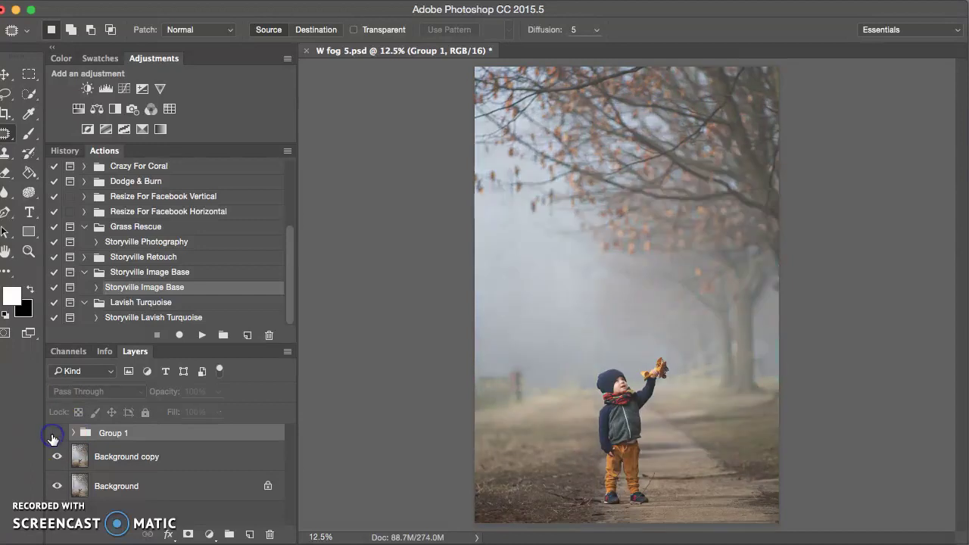
click(55, 439)
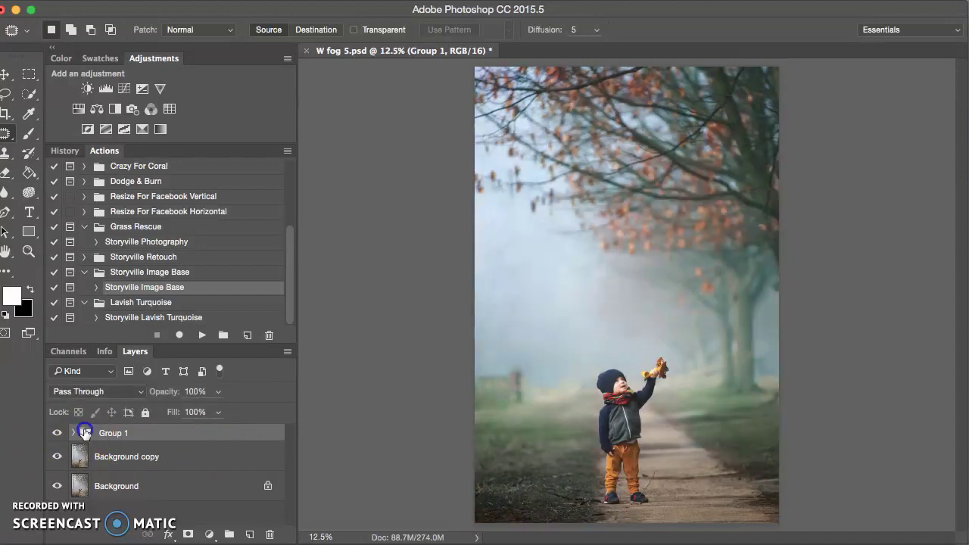
drag(163, 429, 274, 534)
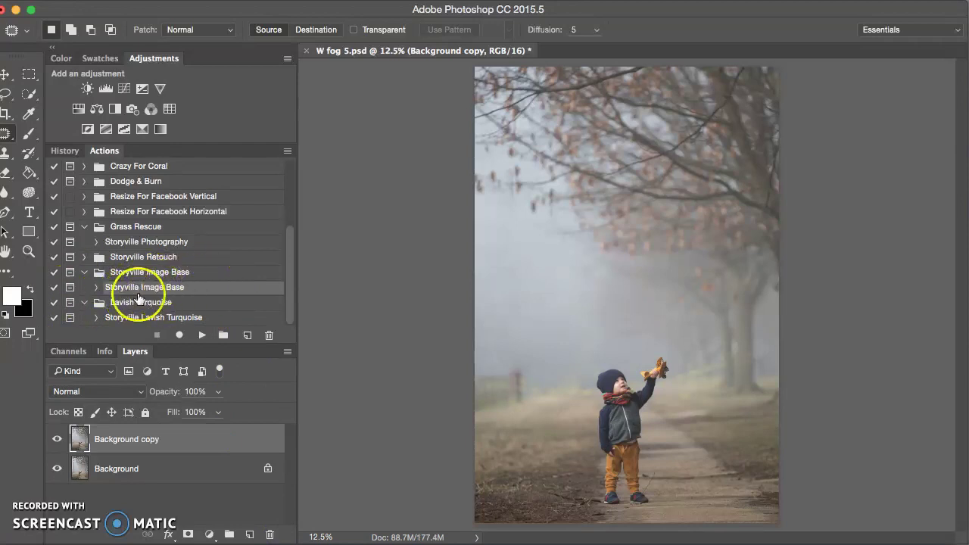
Run the Storyville Image Base action and edit its Darken Edges gradient to 73% scale, centred on the boy
click(199, 335)
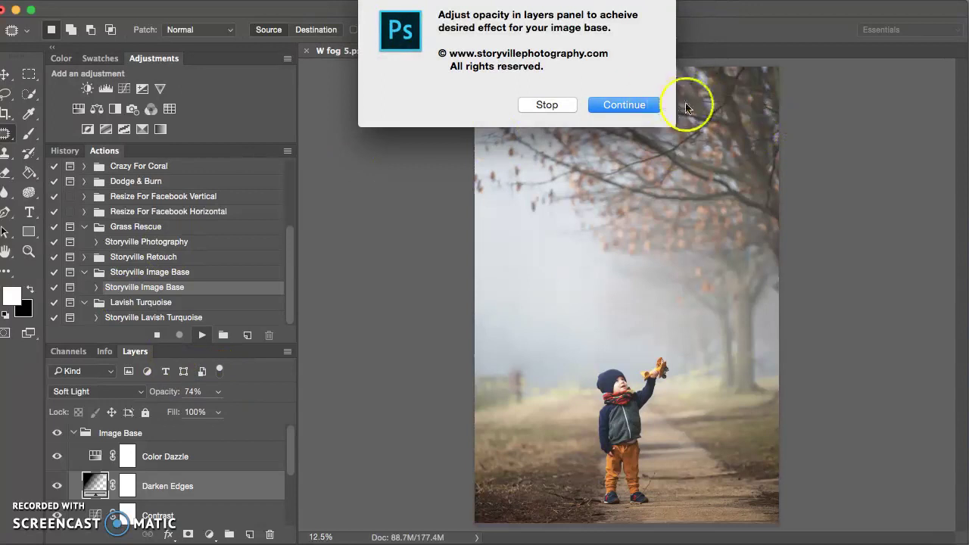
click(638, 106)
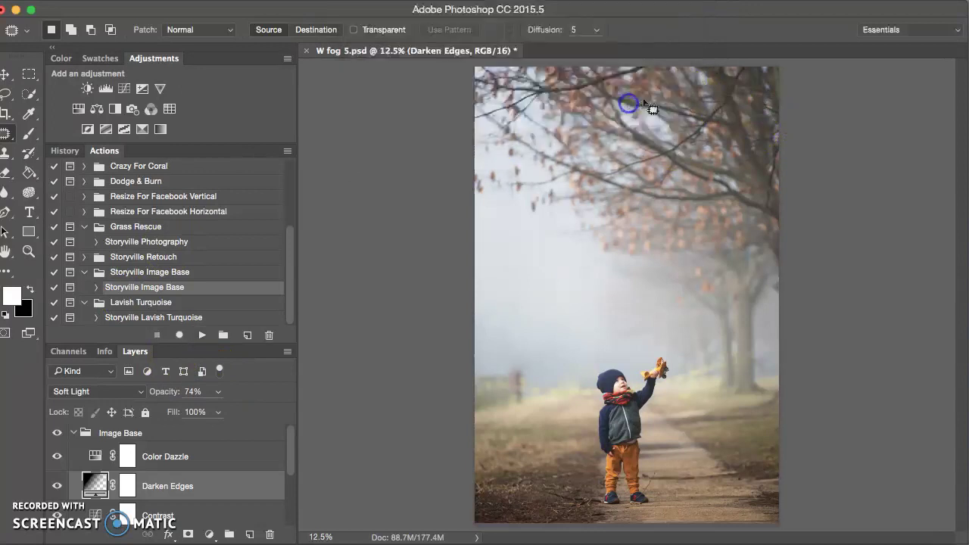
double_click(89, 492)
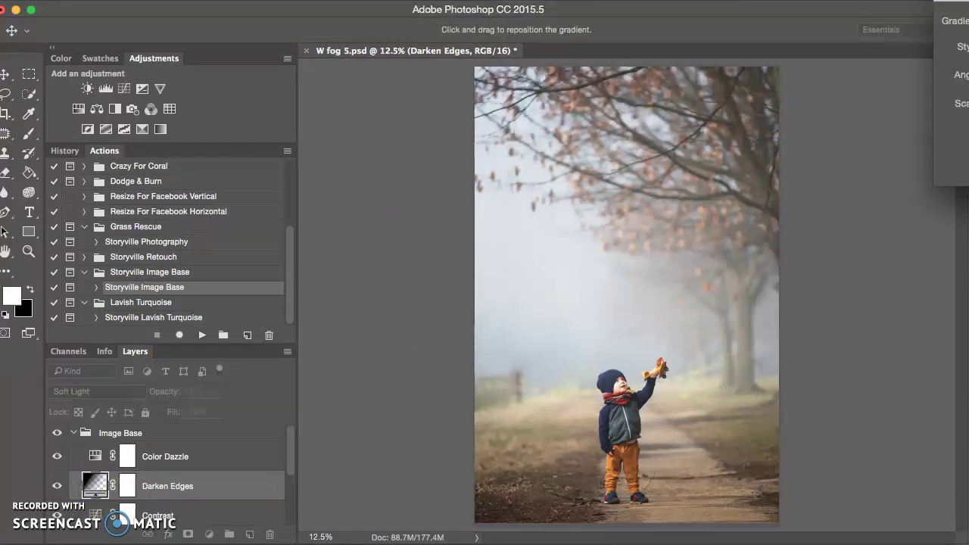
drag(968, 1, 840, 30)
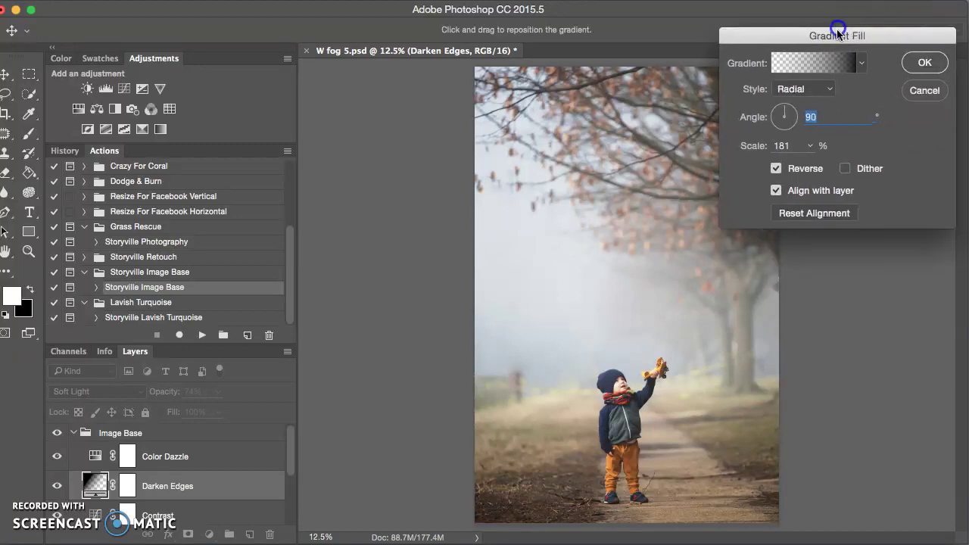
drag(756, 144, 757, 146)
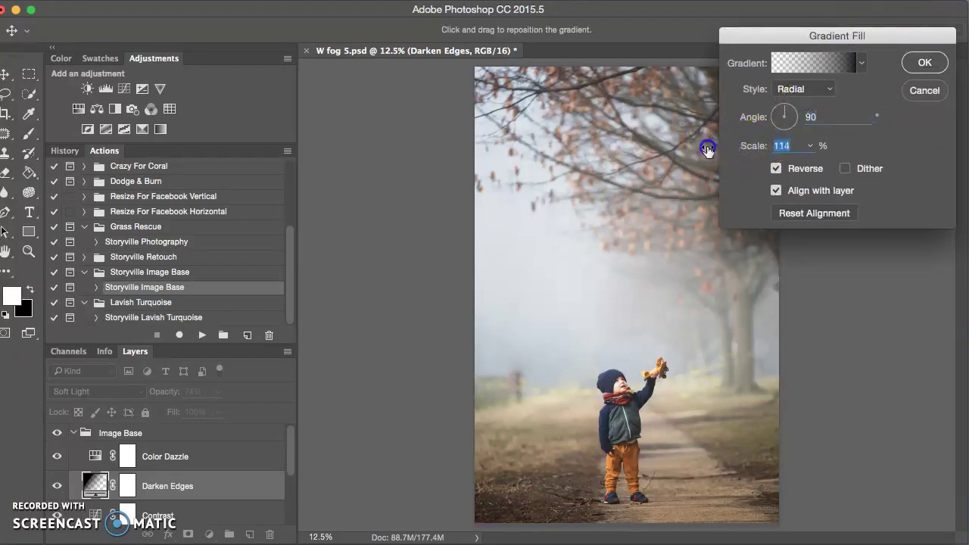
drag(694, 152, 637, 410)
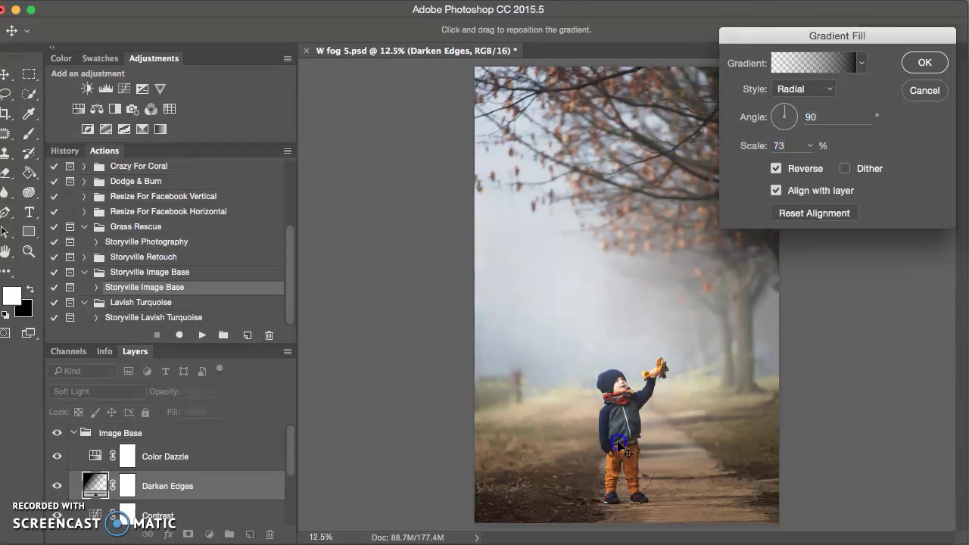
drag(630, 369, 619, 433)
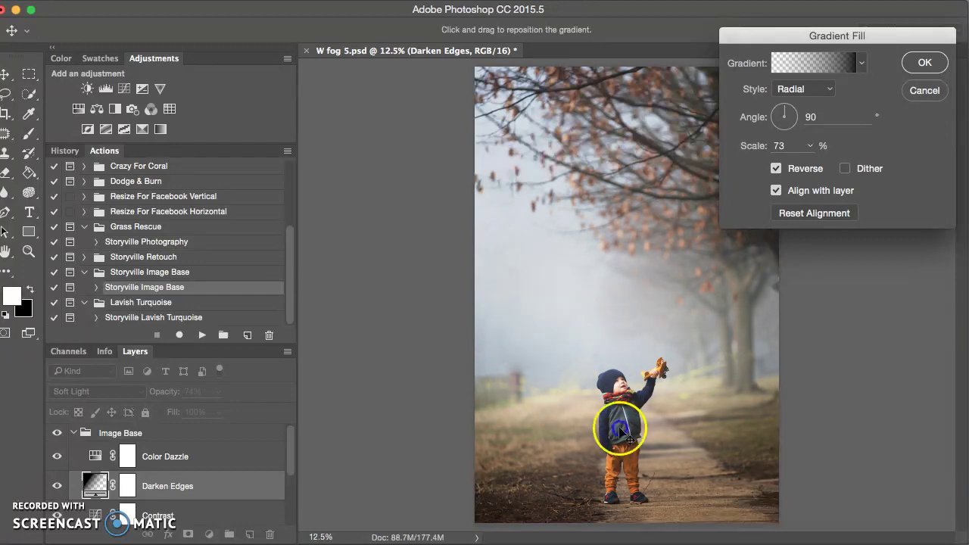
click(926, 62)
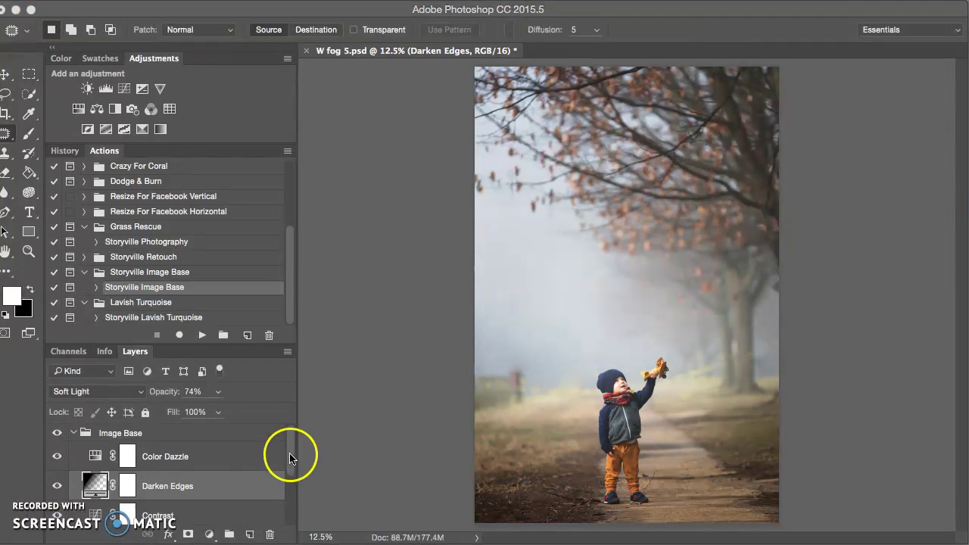
Select the Brighten Up layer in the Image Base group and check its opacity
drag(290, 452, 290, 474)
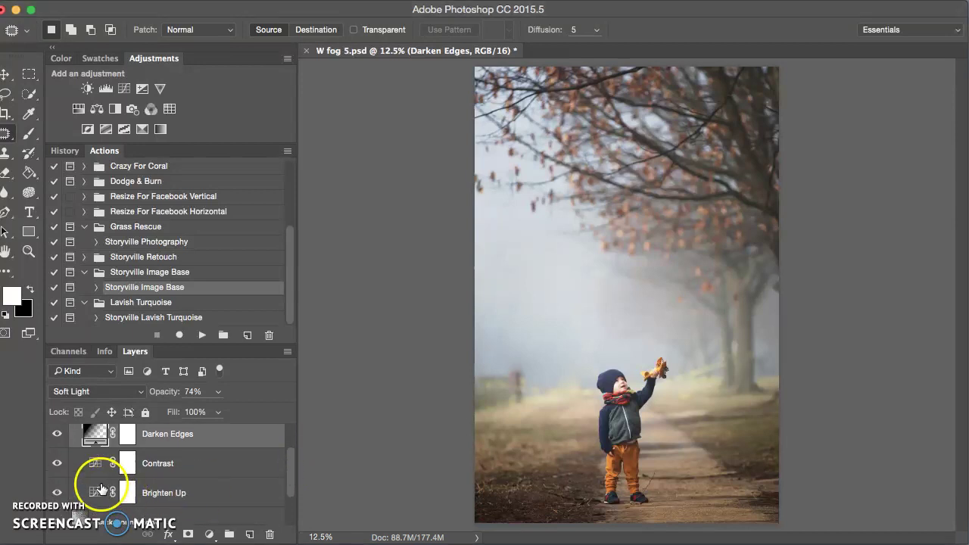
click(99, 492)
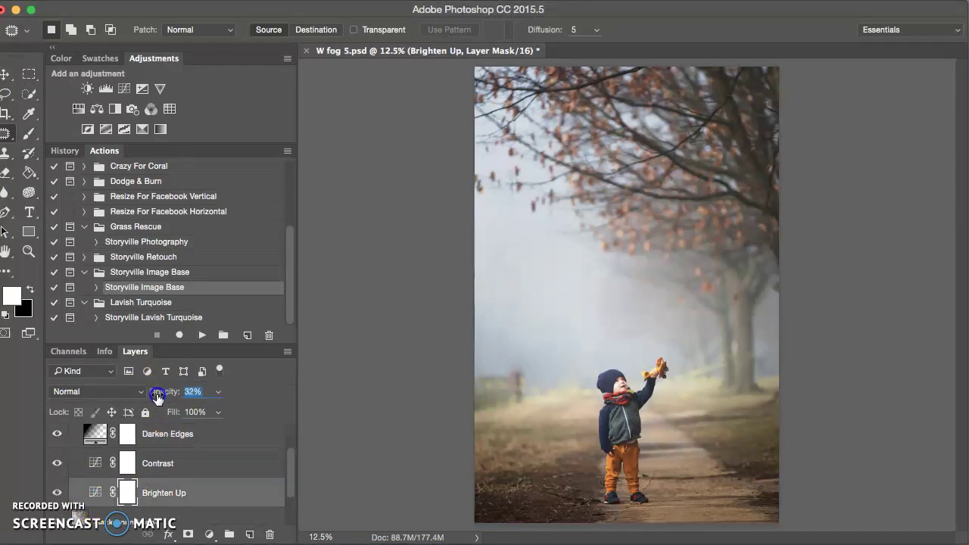
drag(290, 475, 284, 415)
Compare the photo with and without the collapsed Image Base group, and set the group's opacity to 15%
click(74, 433)
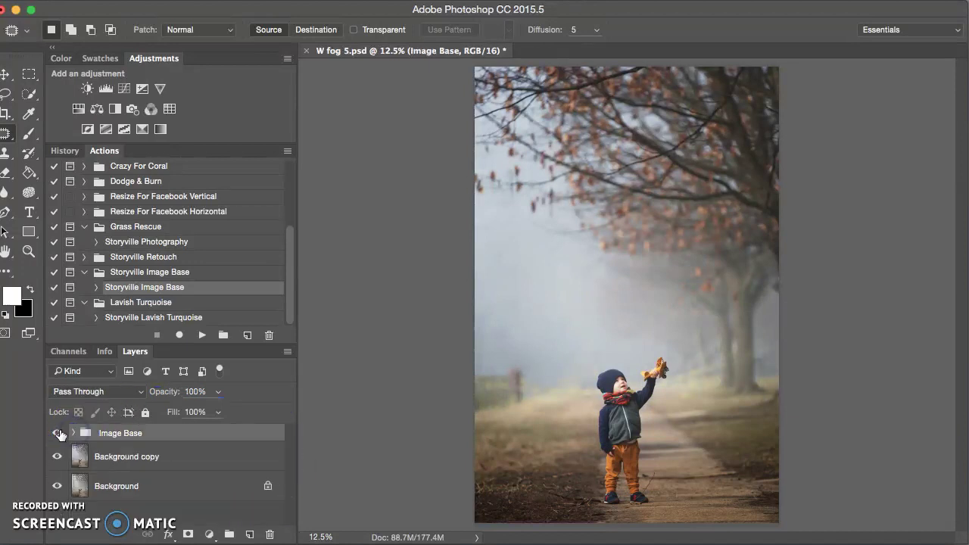
click(56, 434)
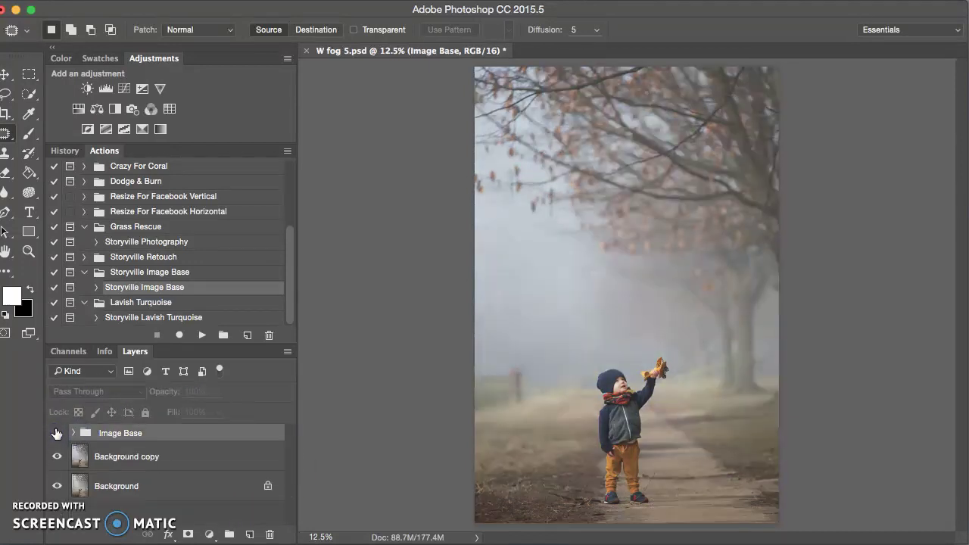
click(57, 433)
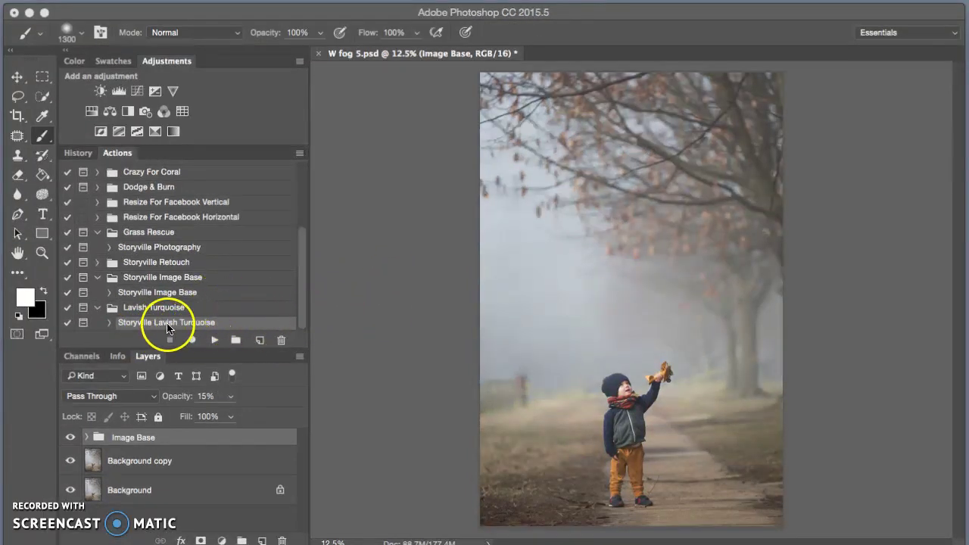
Run the Storyville Lavish Turquoise action and paint its group mask white over the tree, upper sky and grass right of the path
click(215, 341)
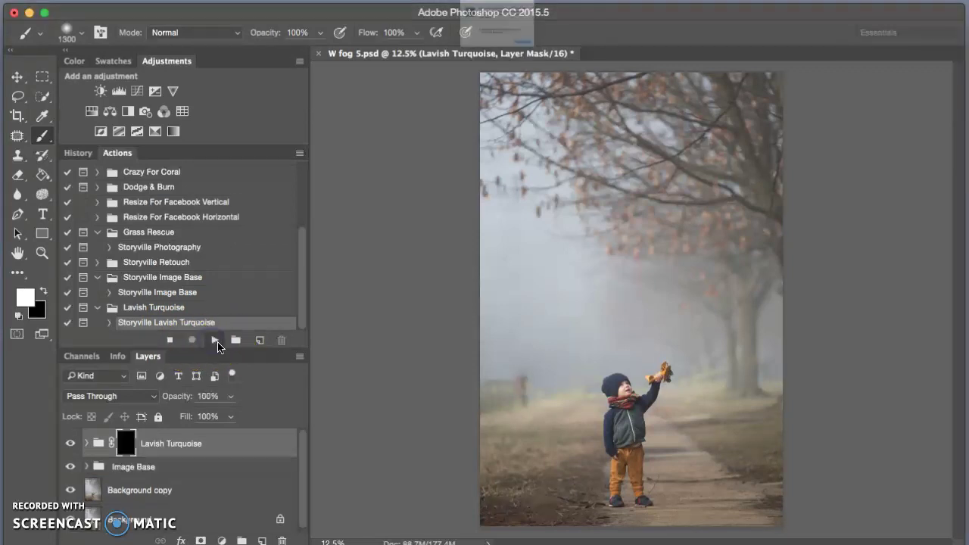
click(605, 101)
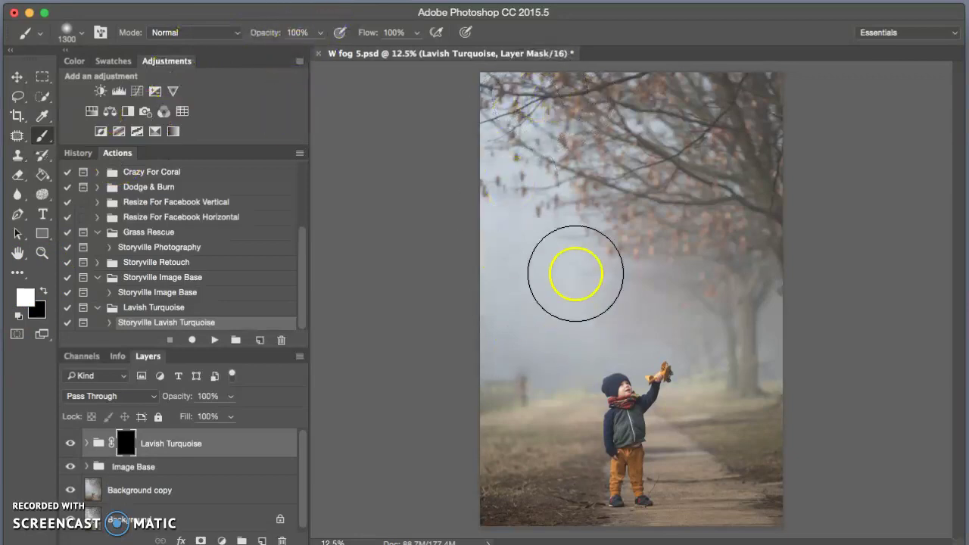
mouse_move(519, 97)
mouse_down()
mouse_move(500, 155)
mouse_move(520, 97)
mouse_move(556, 84)
mouse_move(677, 98)
mouse_move(728, 191)
mouse_move(778, 251)
mouse_move(757, 274)
mouse_move(737, 264)
mouse_move(789, 330)
mouse_move(796, 366)
mouse_move(741, 401)
mouse_up()
key(bracketleft)
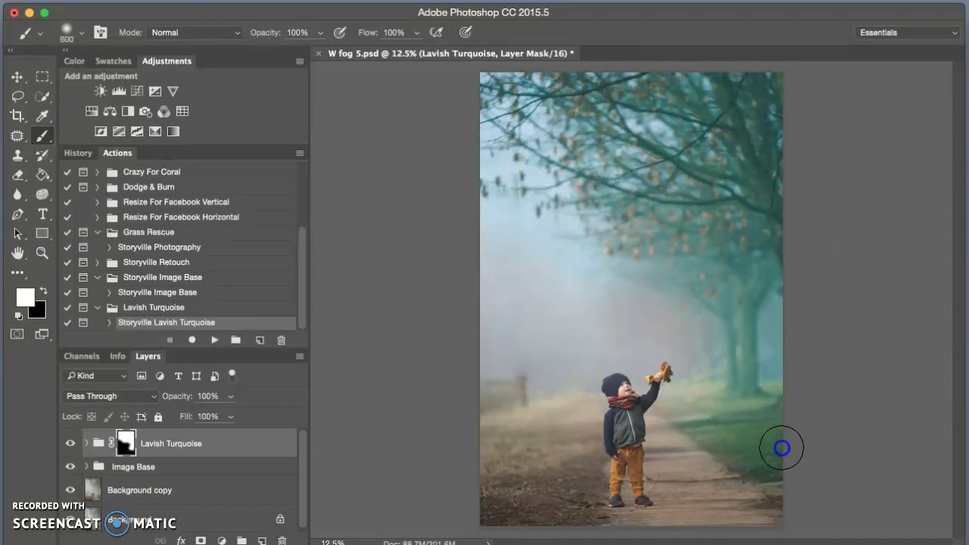
drag(781, 448, 811, 472)
Paint the Lavish Turquoise mask white over the grass left of the boy, the fence area and the remaining fog, adjusting the brush size
drag(559, 493, 566, 485)
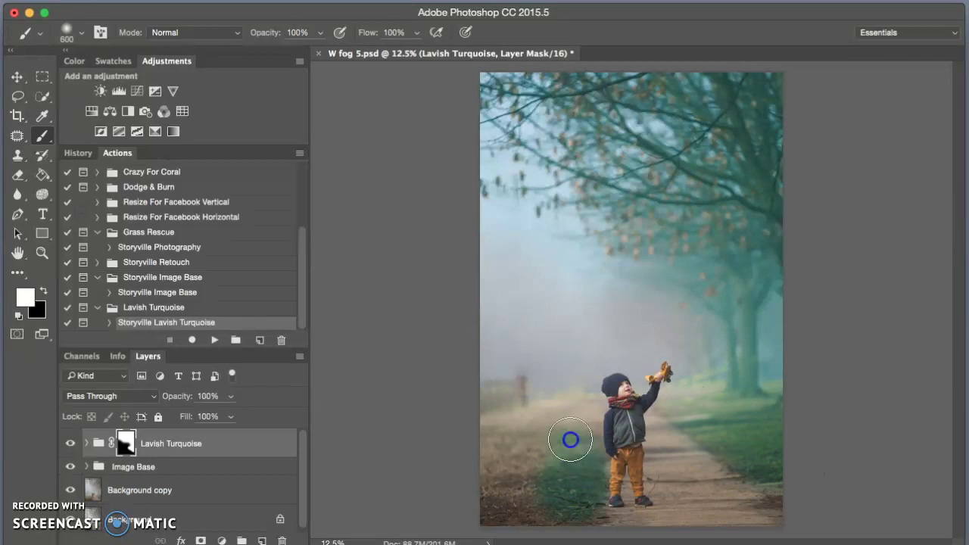
mouse_move(570, 406)
mouse_down()
mouse_move(500, 427)
mouse_move(514, 421)
mouse_move(494, 510)
mouse_move(510, 520)
mouse_move(562, 517)
mouse_move(540, 520)
mouse_move(485, 403)
mouse_up()
key(bracketleft)
key(bracketleft)
key(bracketleft)
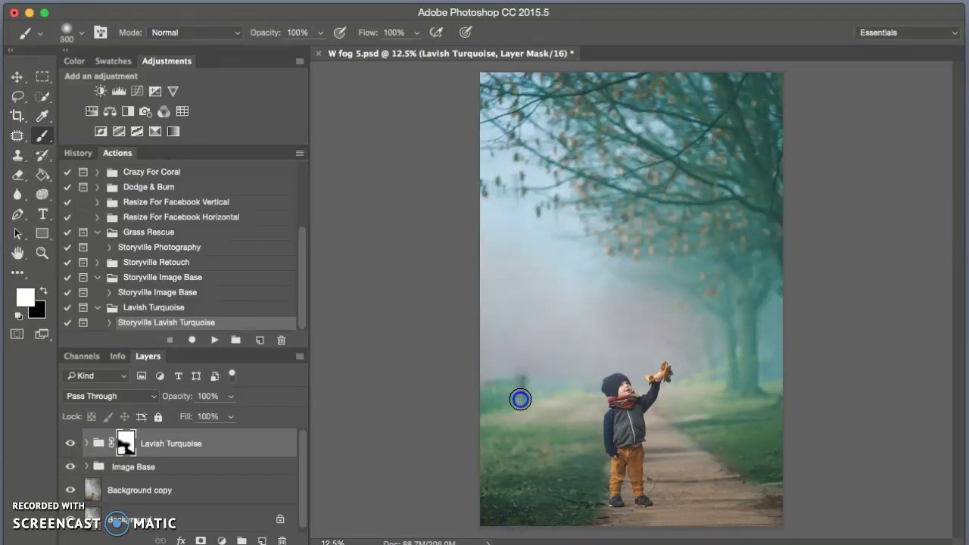
key(bracketright)
key(bracketright)
key(bracketright)
mouse_move(563, 422)
mouse_down()
mouse_move(535, 389)
mouse_move(504, 334)
mouse_move(509, 314)
mouse_move(532, 299)
mouse_move(603, 329)
mouse_move(646, 321)
mouse_move(669, 303)
mouse_move(704, 354)
mouse_move(674, 324)
mouse_move(639, 344)
mouse_move(596, 334)
mouse_move(549, 355)
mouse_move(551, 279)
mouse_move(606, 192)
mouse_move(692, 155)
mouse_move(717, 120)
mouse_move(790, 291)
mouse_move(783, 227)
mouse_move(519, 101)
mouse_move(451, 108)
mouse_move(531, 271)
mouse_up()
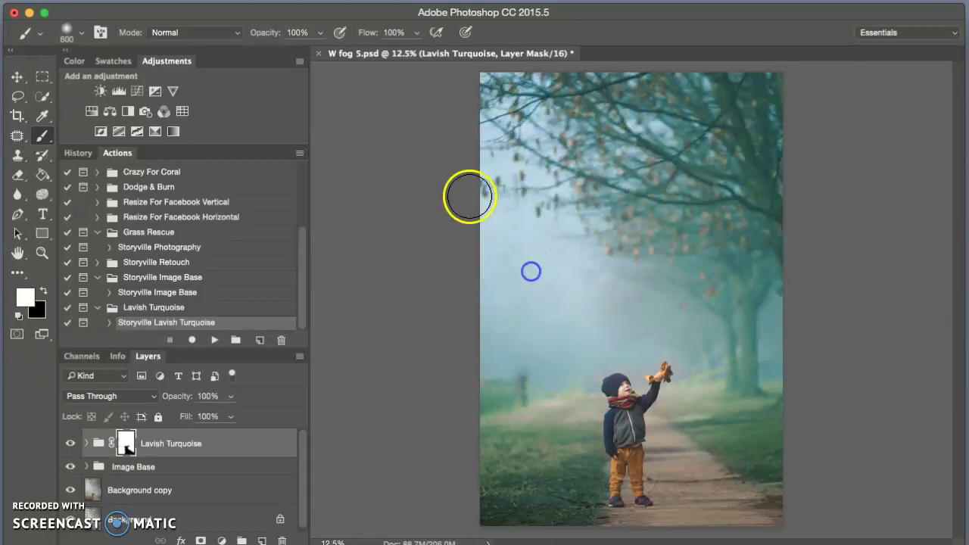
Expand the Lavish Turquoise group and set the Turquoise Base layer's opacity to 81%
click(84, 444)
click(86, 444)
drag(304, 446, 313, 490)
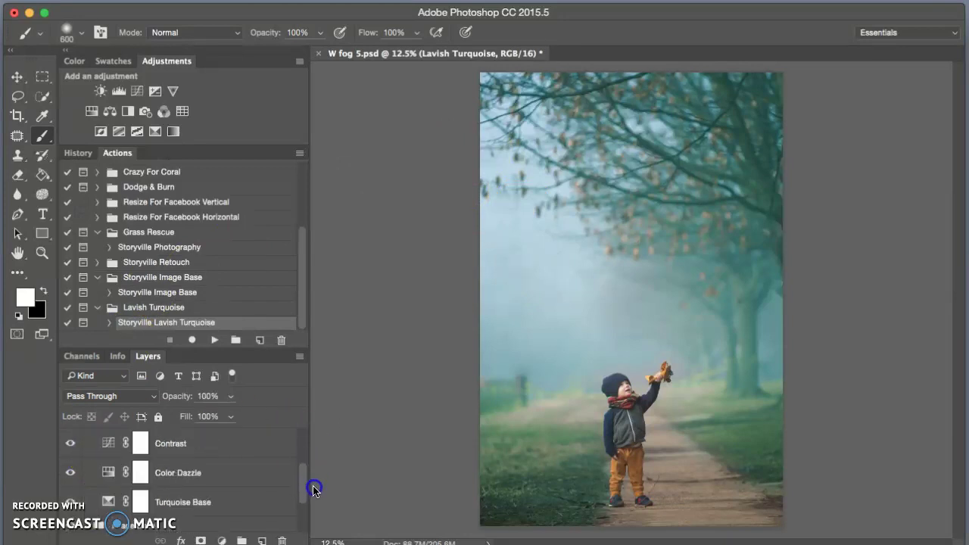
click(140, 504)
click(183, 396)
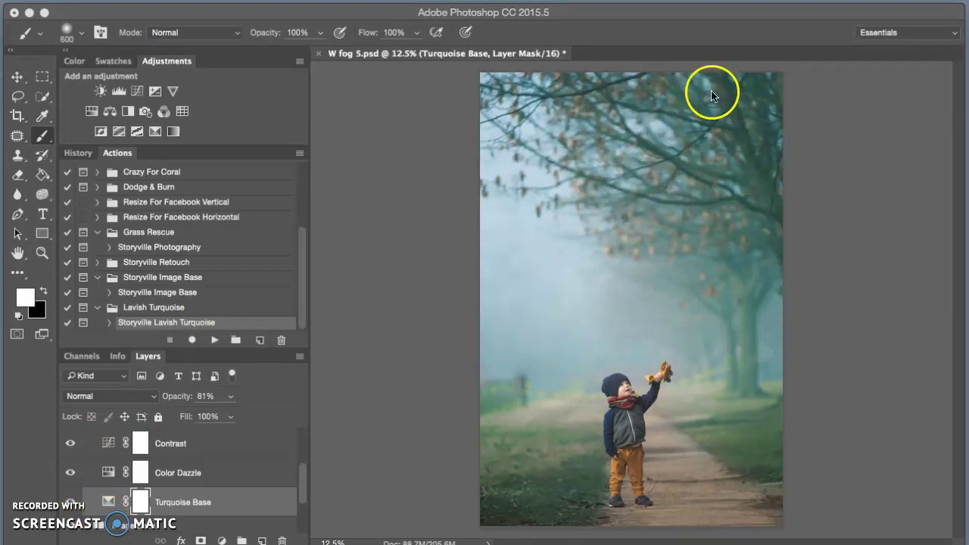
Raise the Color Dazzle layer's saturation to +56 and close its Hue/Saturation properties
click(106, 472)
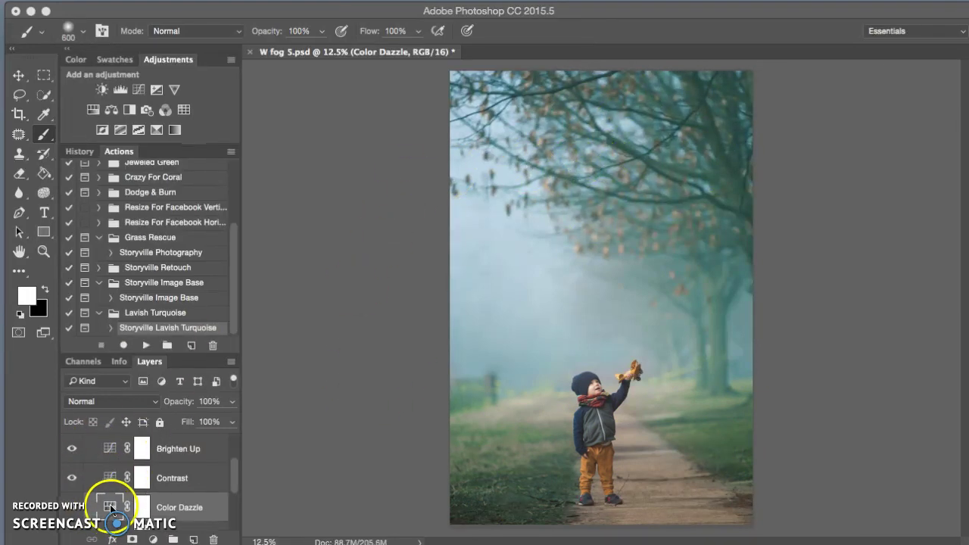
double_click(109, 508)
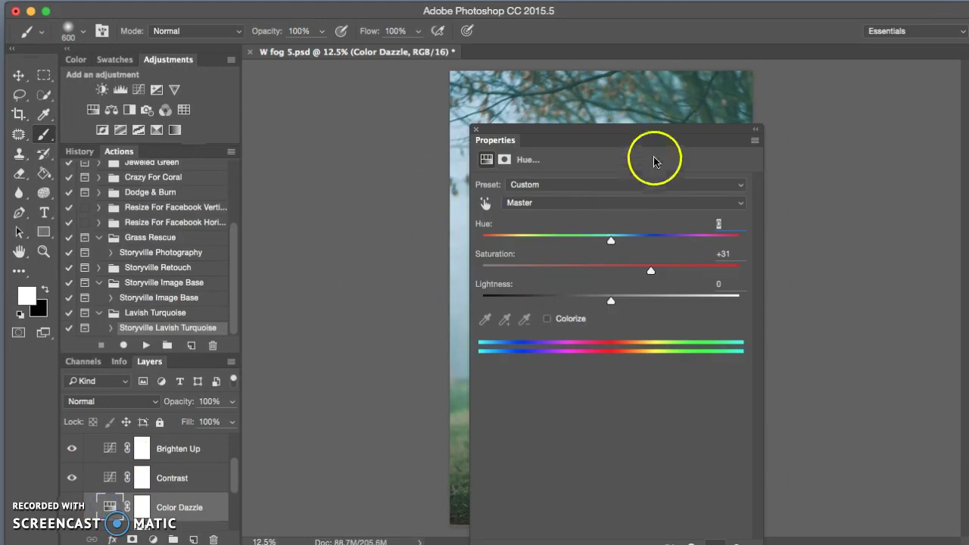
drag(654, 134, 360, 117)
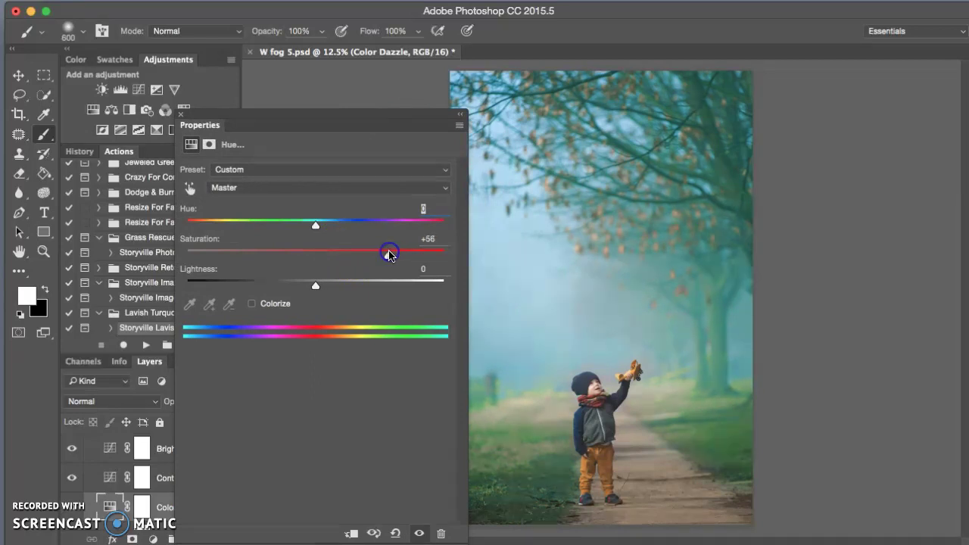
click(181, 114)
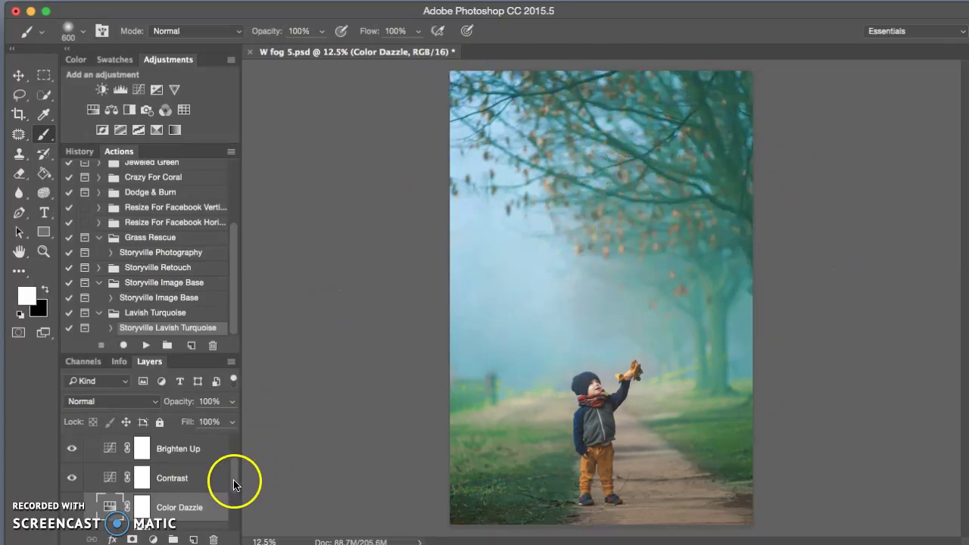
Move the Color Dazzle layer below the Turquoise Base layer
drag(232, 477, 232, 488)
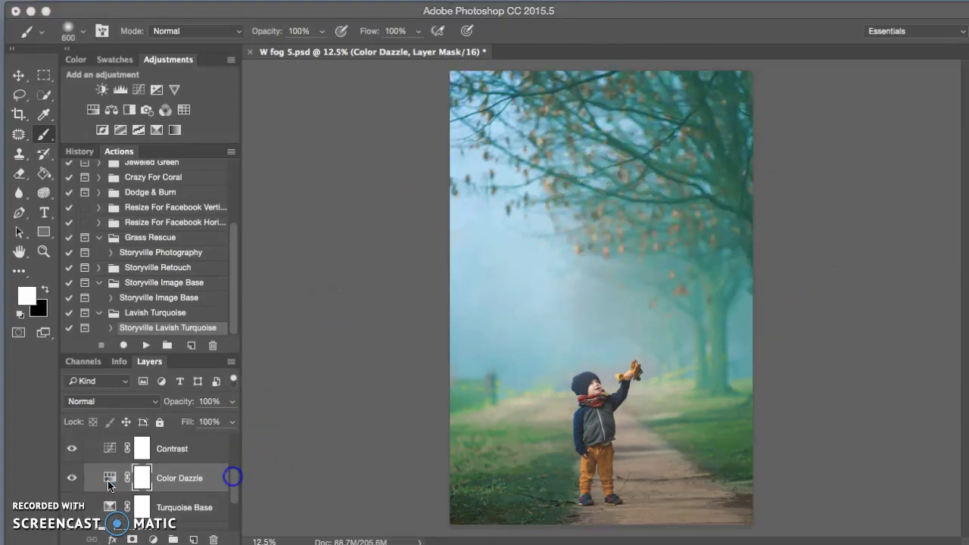
click(109, 477)
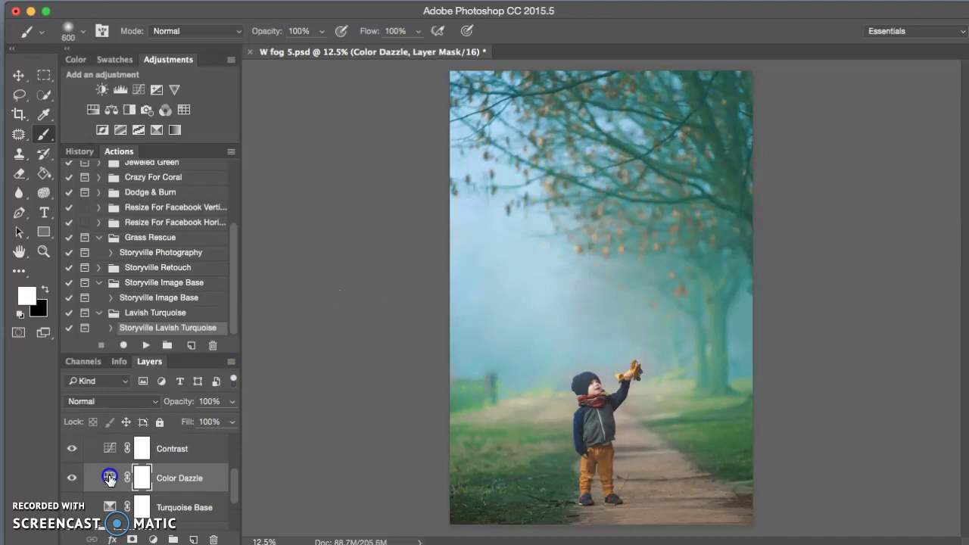
drag(109, 478, 105, 533)
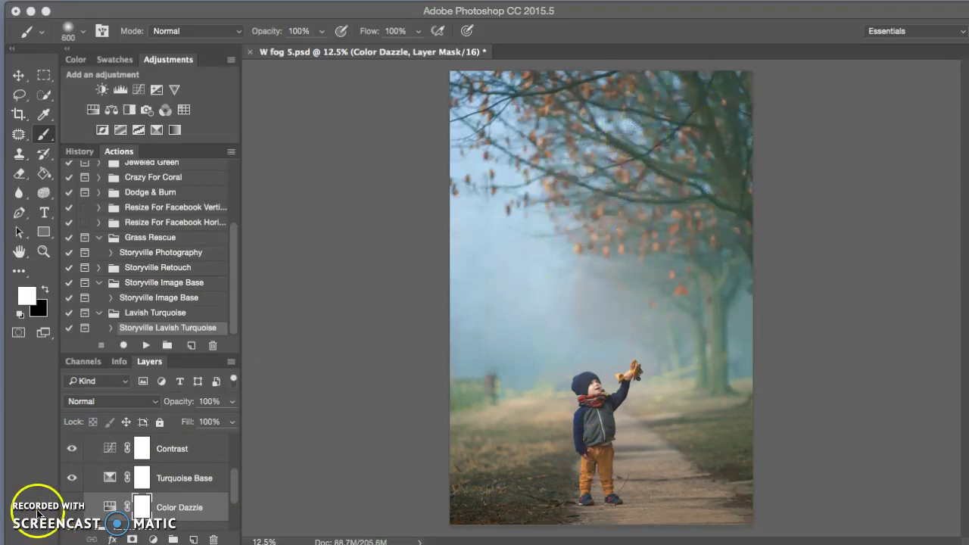
Invert the Color Dazzle mask to black and paint it white over the tree's leaves and branches with an enlarged 1100 px brush
click(144, 513)
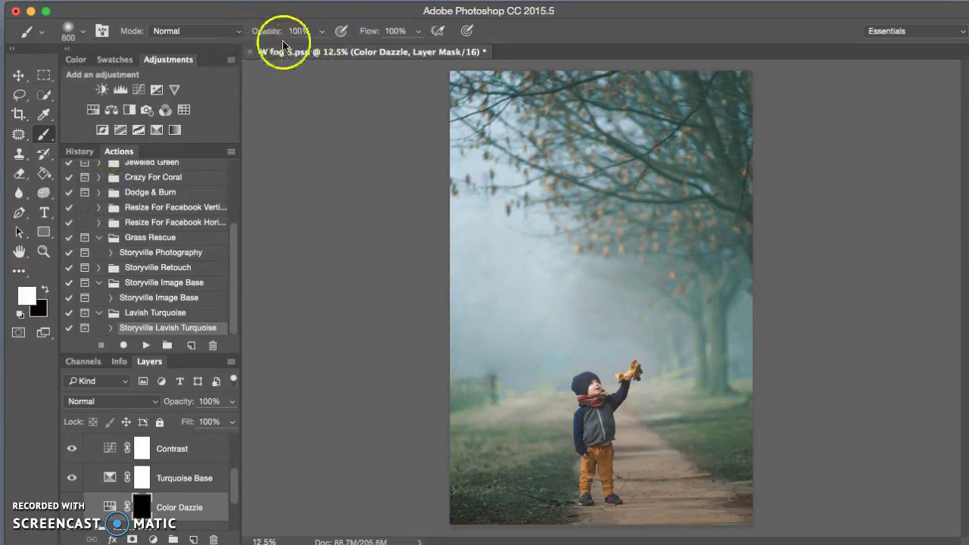
key(bracketright)
key(bracketright)
key(bracketright)
key(bracketright)
key(bracketright)
key(bracketright)
key(bracketright)
key(bracketright)
key(bracketright)
key(bracketright)
key(bracketright)
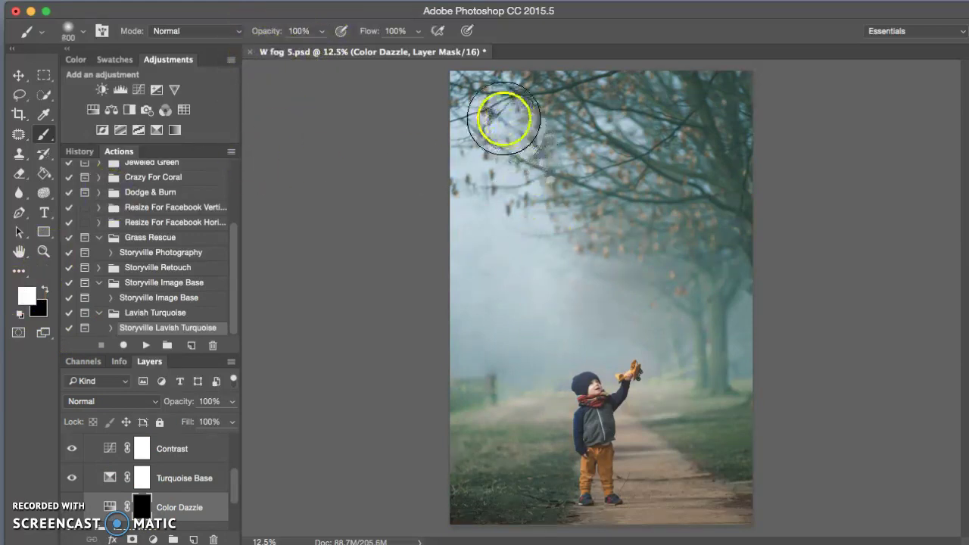
mouse_move(485, 104)
mouse_down()
mouse_move(475, 147)
mouse_move(567, 101)
mouse_move(586, 166)
mouse_move(697, 184)
mouse_move(724, 222)
mouse_move(692, 288)
mouse_move(692, 101)
mouse_move(524, 156)
mouse_move(738, 234)
mouse_move(688, 286)
mouse_up()
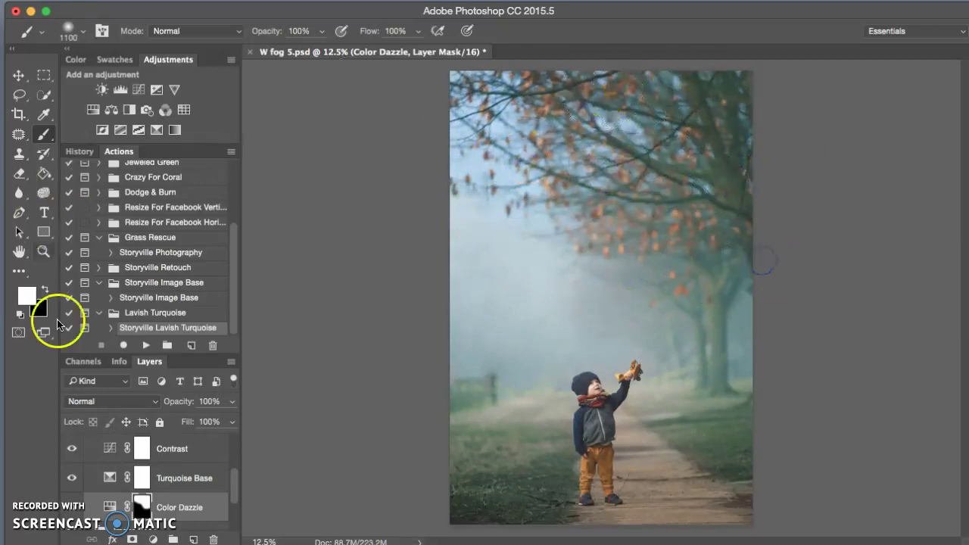
Collapse the Lavish Turquoise group and toggle its visibility to compare the photo before and after the turquoise edit
click(70, 498)
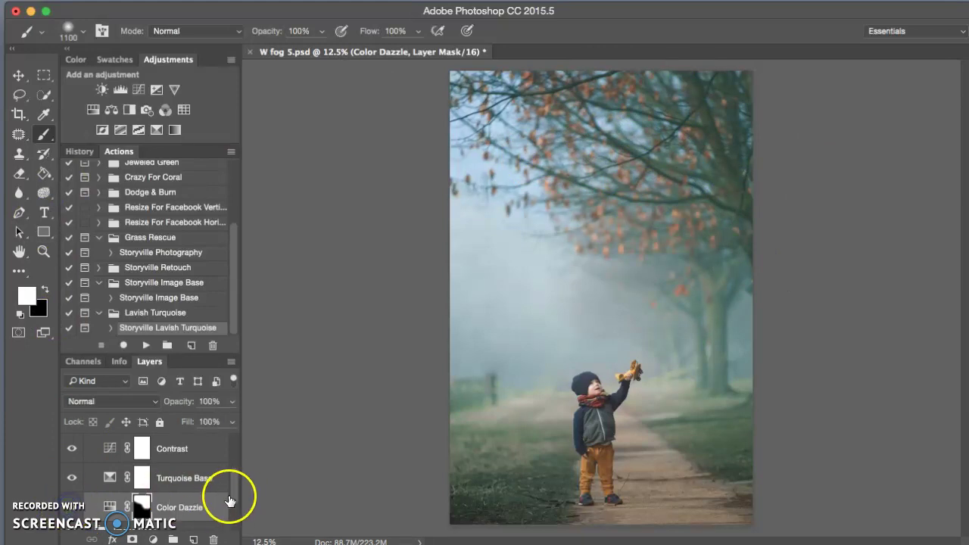
drag(232, 503, 232, 433)
click(87, 449)
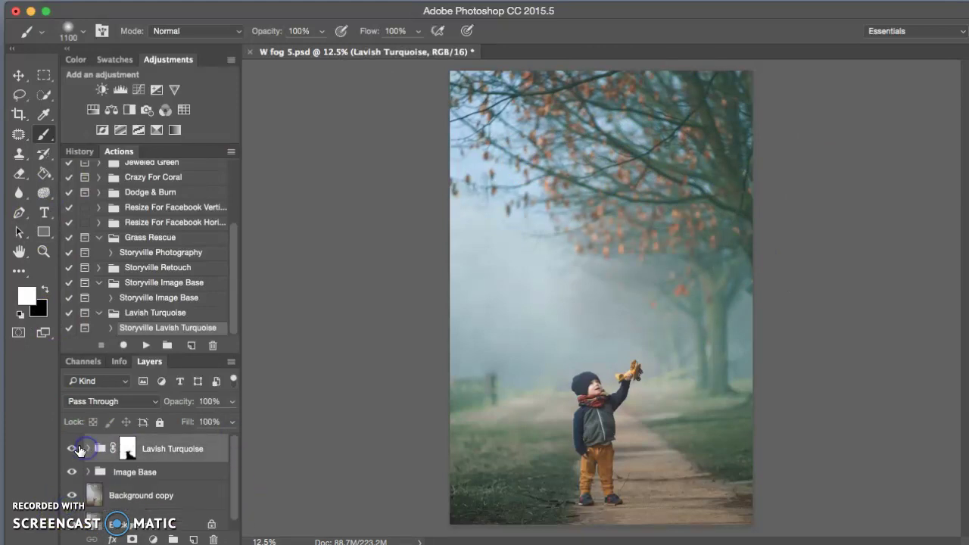
click(72, 450)
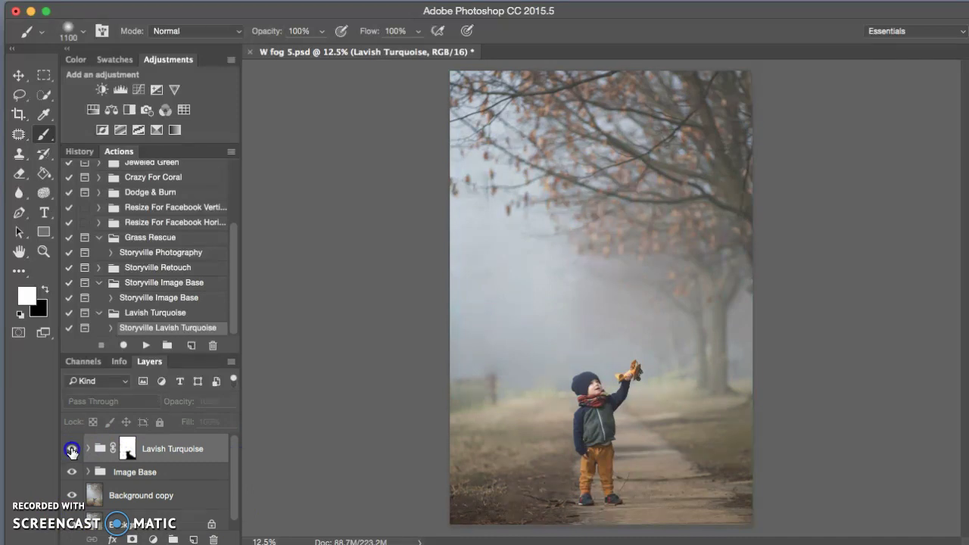
click(72, 451)
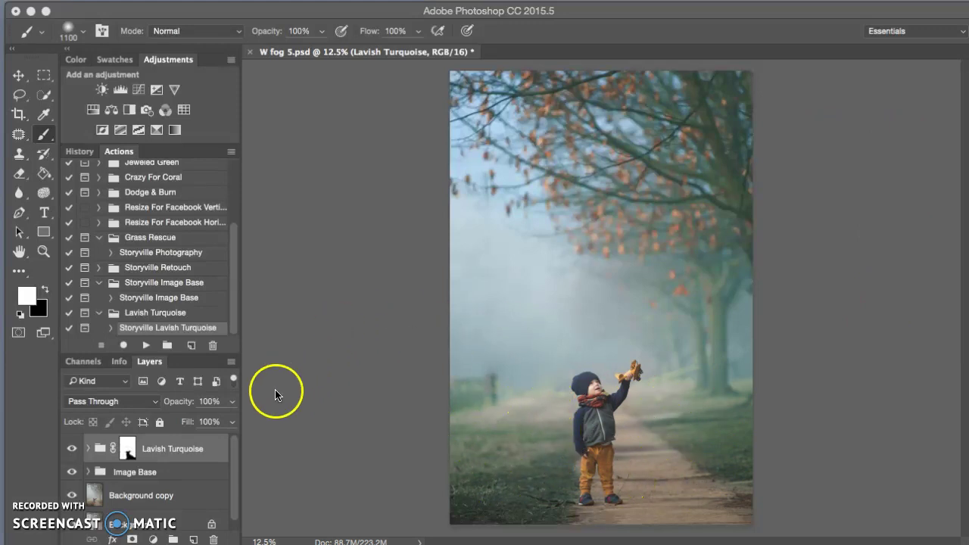
Run the Storyville Photography action from the Grass Rescue set and continue past its message
click(144, 254)
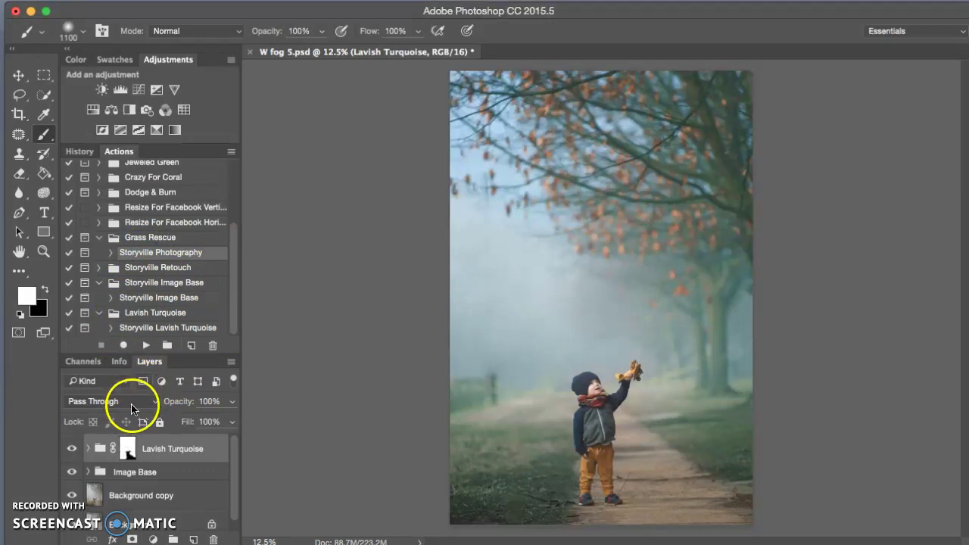
click(146, 346)
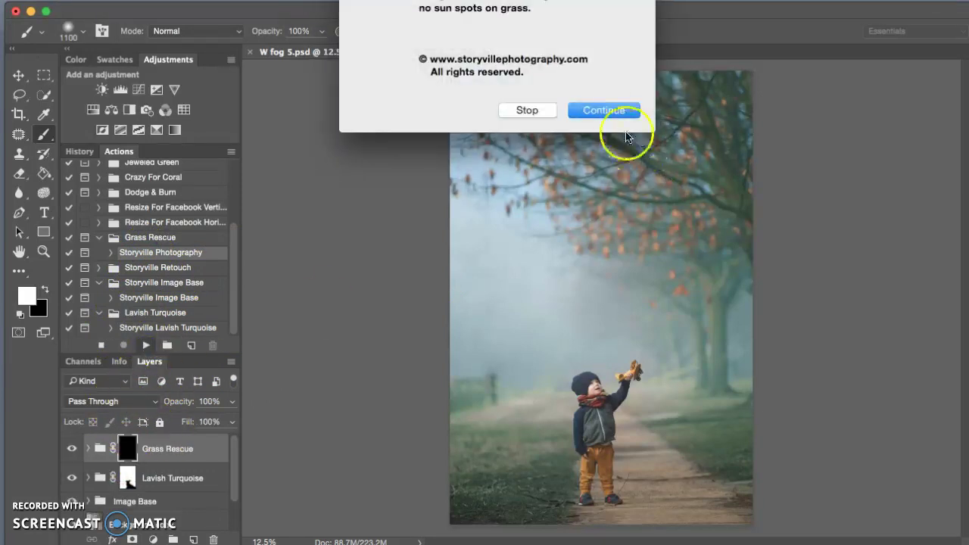
click(613, 111)
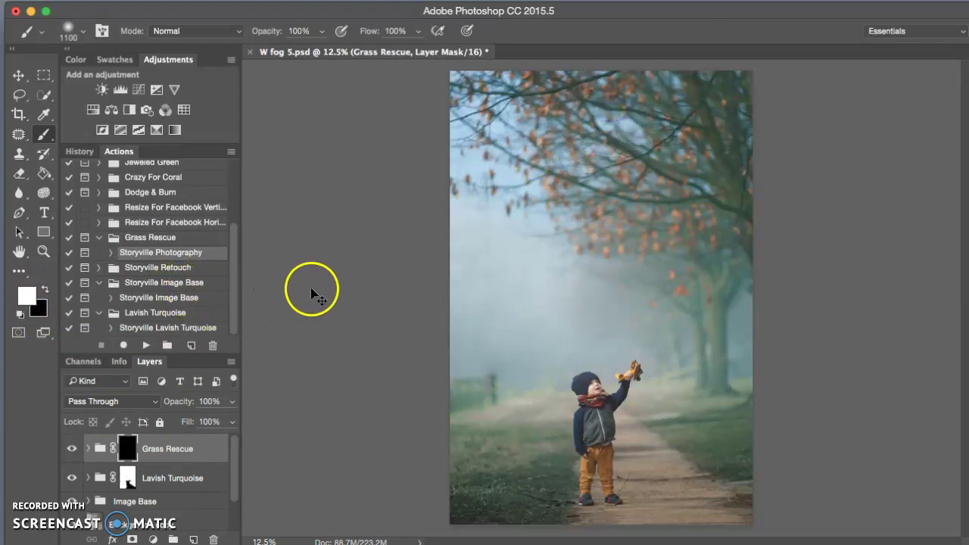
Paint the Grass Rescue mask white with a 300 px brush over the distant grass strip left of the boy
key(super+equal)
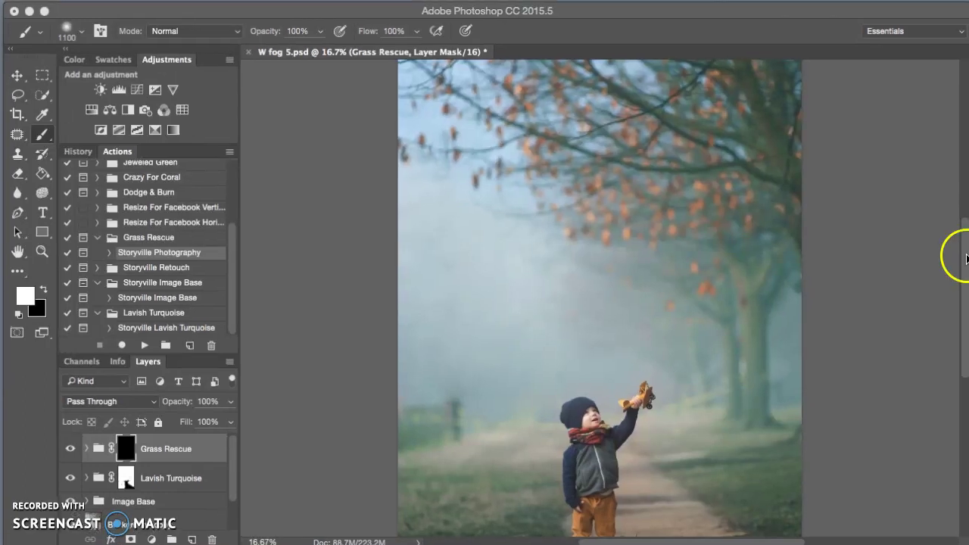
drag(962, 258, 962, 273)
key(bracketleft)
key(bracketleft)
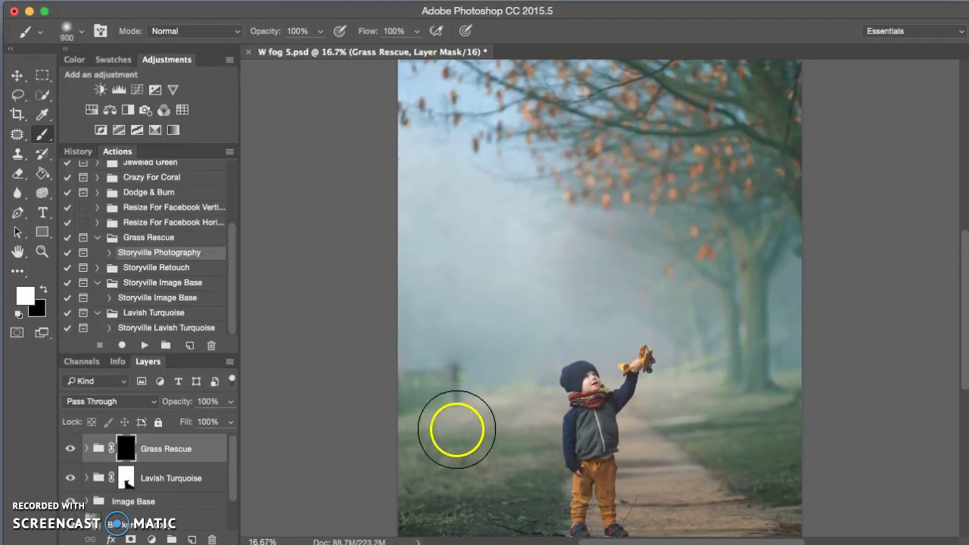
key(bracketleft)
key(bracketleft)
key(bracketleft)
key(bracketleft)
key(bracketleft)
key(bracketleft)
drag(426, 422, 531, 413)
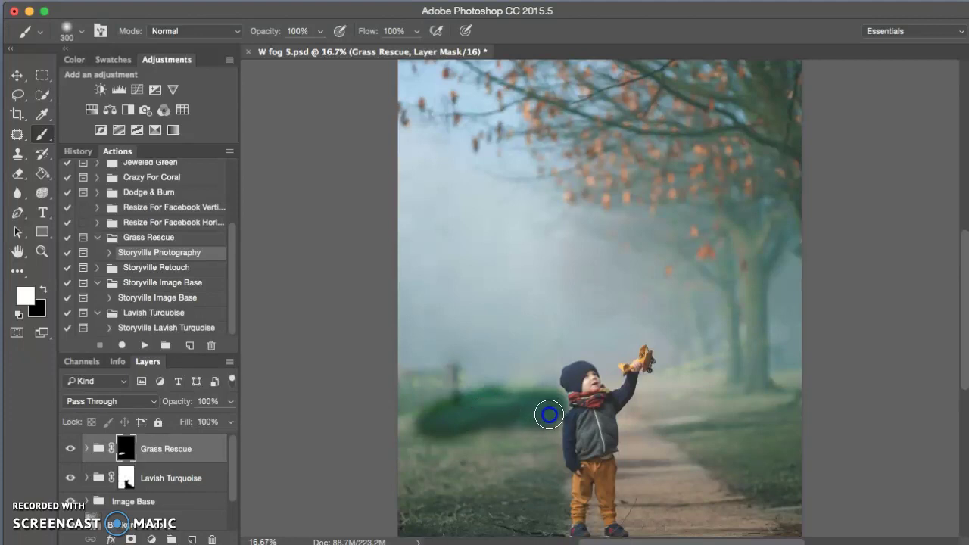
drag(412, 431, 528, 406)
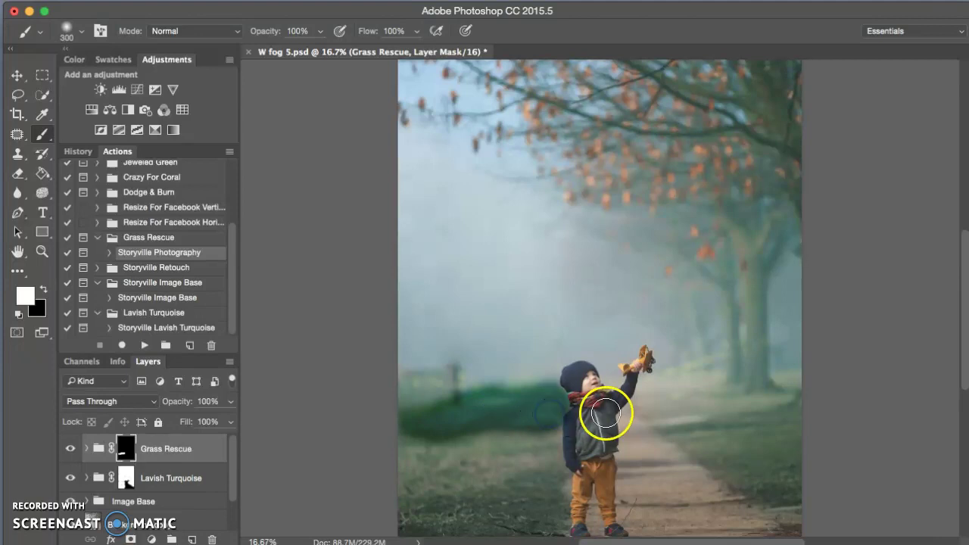
Refine the Grass Rescue mask along the boy's shoulder with the brush reduced to 150 px
key(x)
key(bracketleft)
key(bracketleft)
key(bracketleft)
key(bracketleft)
key(bracketleft)
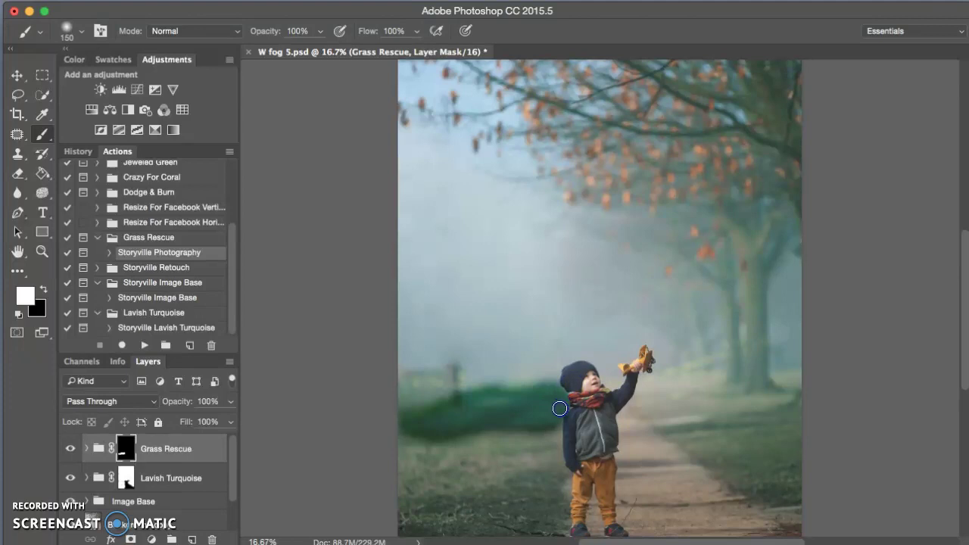
Paint the Grass Rescue mask white with a 500 px brush over the grass right of the path and the foreground grass left of the boy
key(bracketright)
key(bracketright)
key(bracketright)
key(bracketright)
key(bracketright)
key(bracketright)
drag(664, 405, 695, 410)
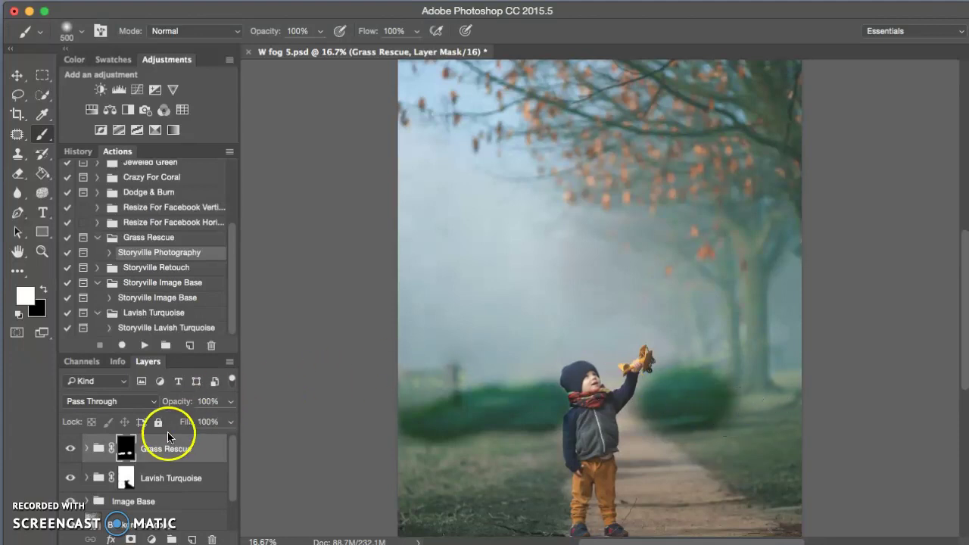
mouse_move(741, 441)
mouse_down()
mouse_move(716, 419)
mouse_move(768, 409)
mouse_up()
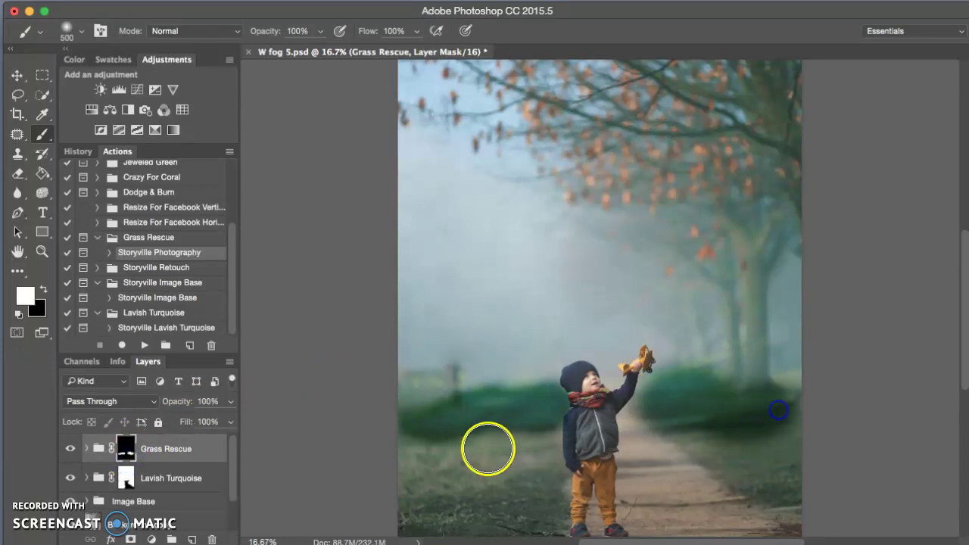
mouse_move(496, 452)
mouse_down()
mouse_move(480, 465)
mouse_move(410, 467)
mouse_move(526, 454)
mouse_move(471, 462)
mouse_up()
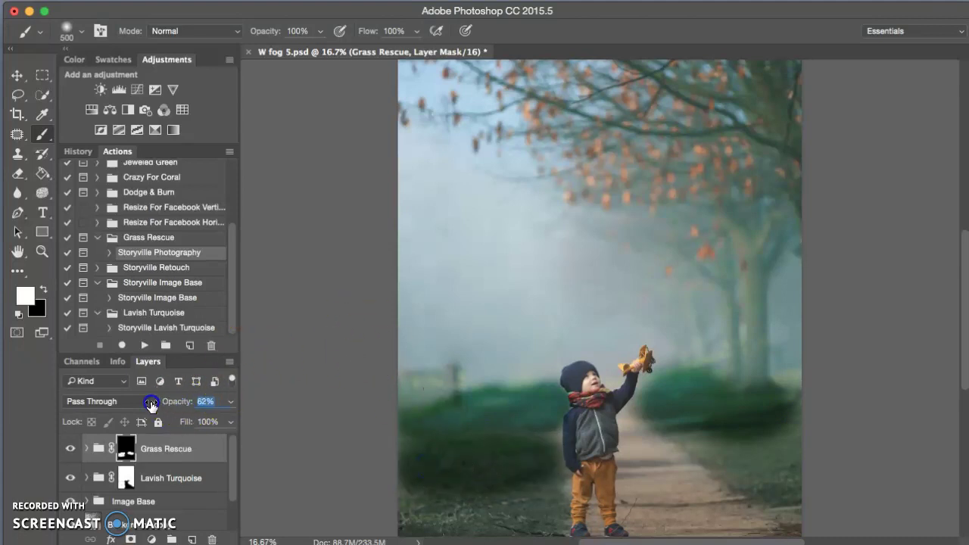
Set the Grass Rescue group's opacity to 41% and touch up its mask beside the boy's shoulder with a 200 px brush
mouse_move(151, 406)
mouse_down()
mouse_move(87, 402)
mouse_move(104, 406)
mouse_up()
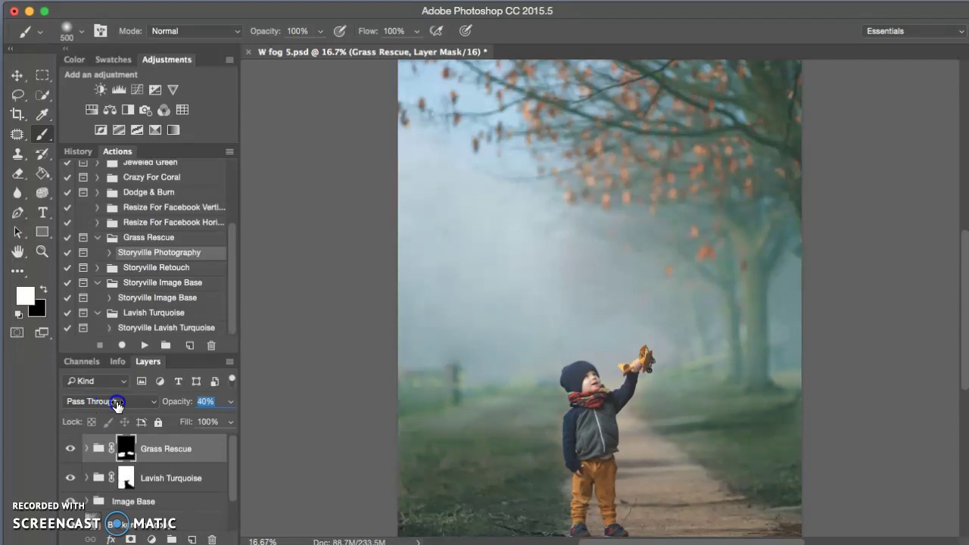
drag(117, 403, 115, 403)
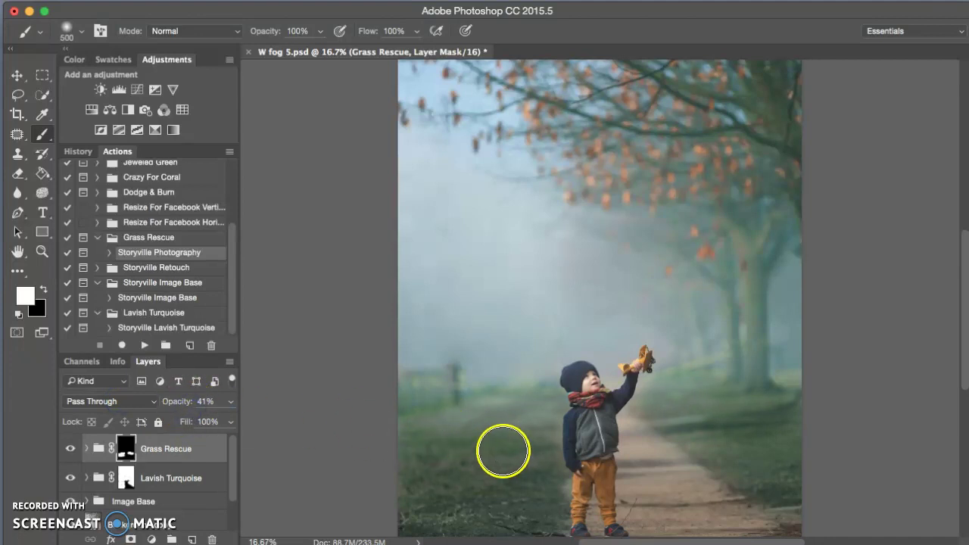
key(bracketleft)
key(bracketleft)
key(bracketleft)
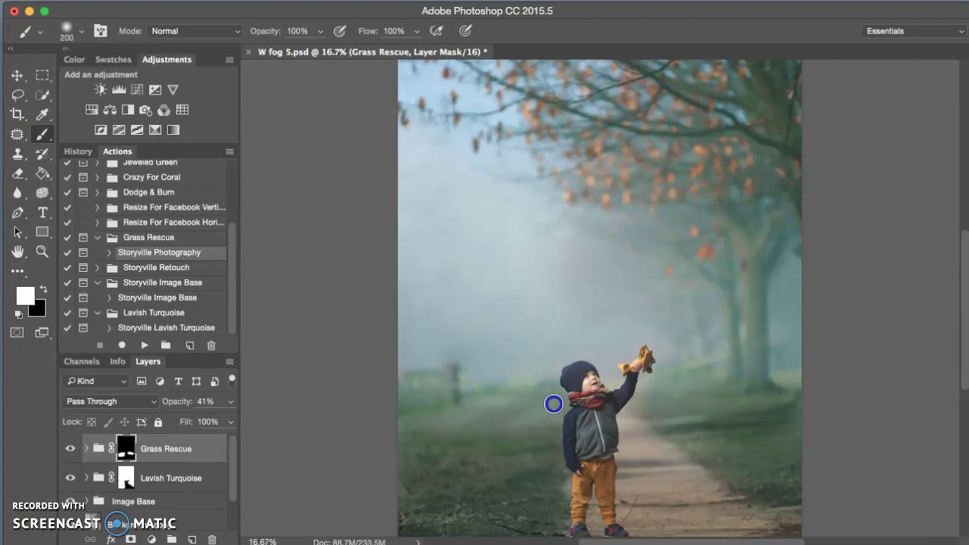
Toggle the Grass Rescue group's visibility to compare the grass with and without the effect
click(62, 449)
click(68, 450)
click(69, 452)
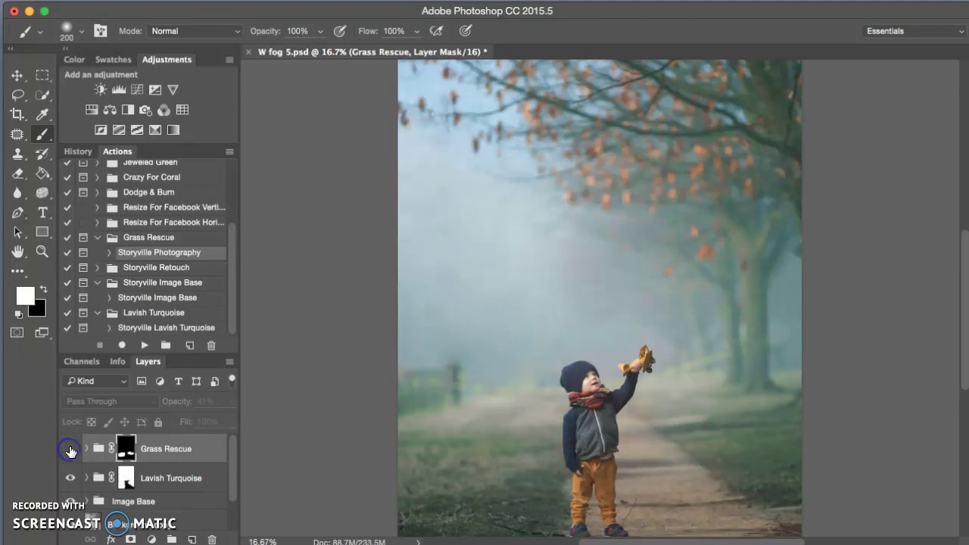
click(69, 448)
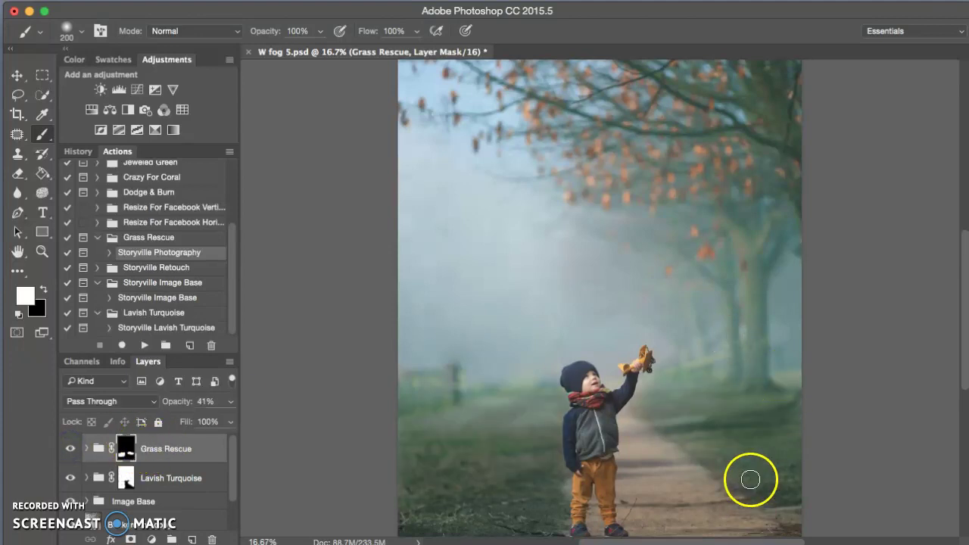
Soften the Grass Rescue mask over the grass right of the path with a black 500 px brush at 62% opacity
key(x)
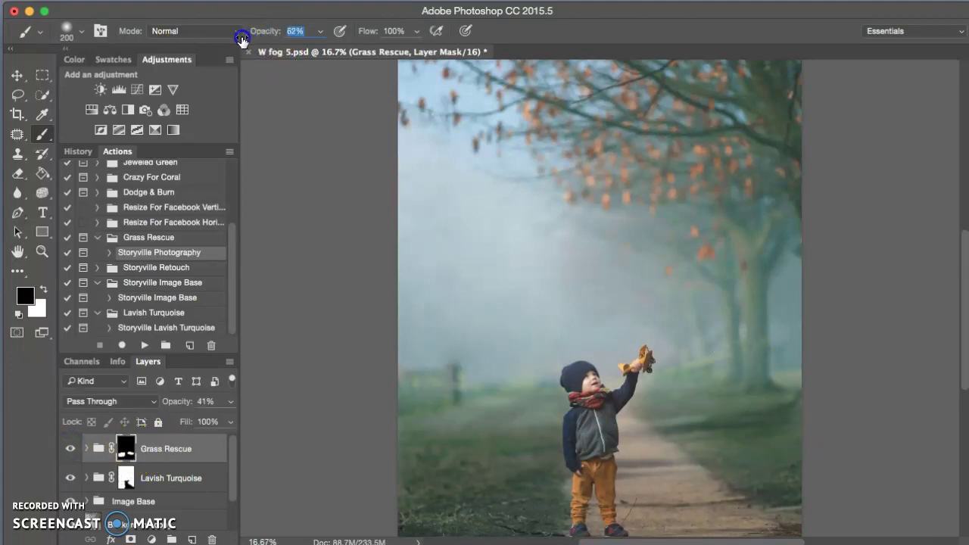
key(])
key(])
key(])
key(])
key(])
key(])
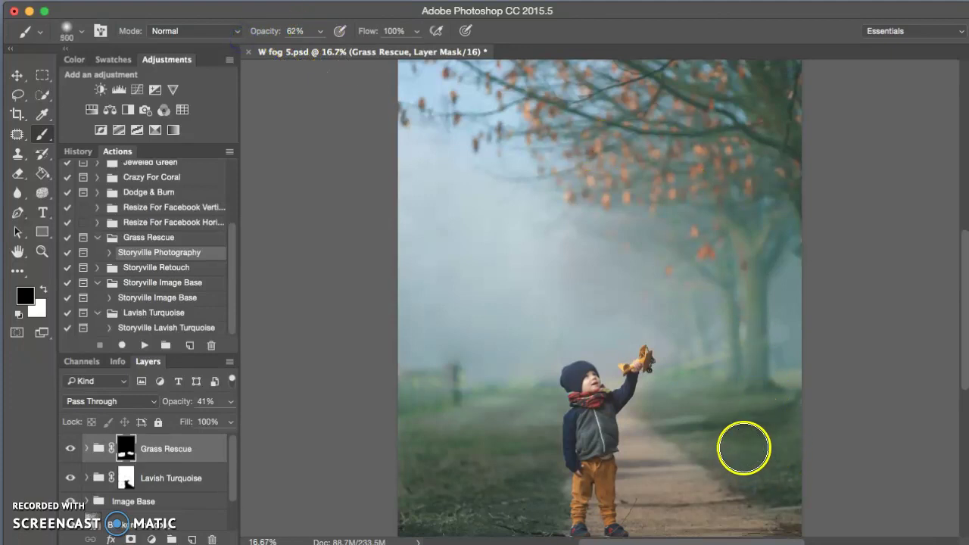
drag(762, 447, 780, 450)
Switch to white and dab the Grass Rescue mask over the grass on both sides of the path
click(693, 415)
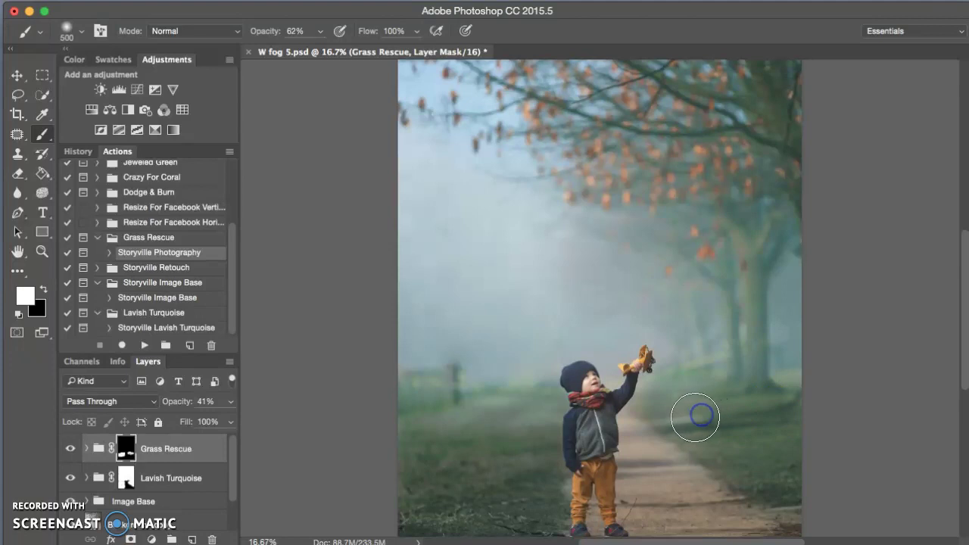
click(695, 419)
click(794, 446)
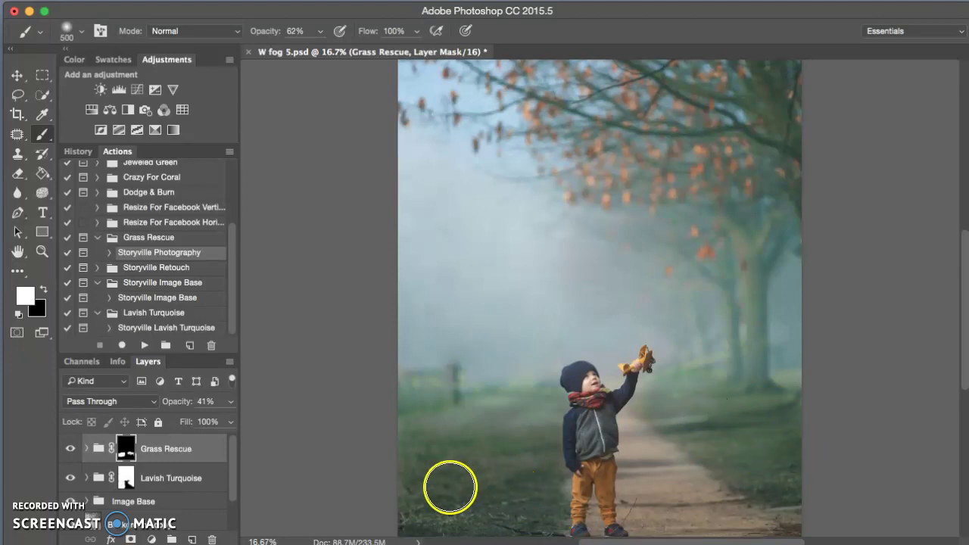
click(513, 485)
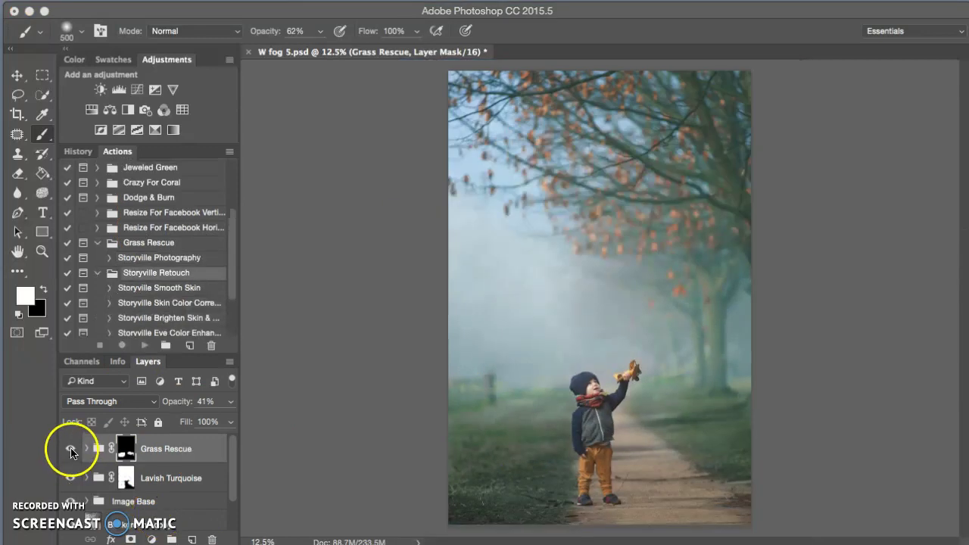
View the whole photo and switch the Grass Rescue group off and on to check the finished grass
click(70, 453)
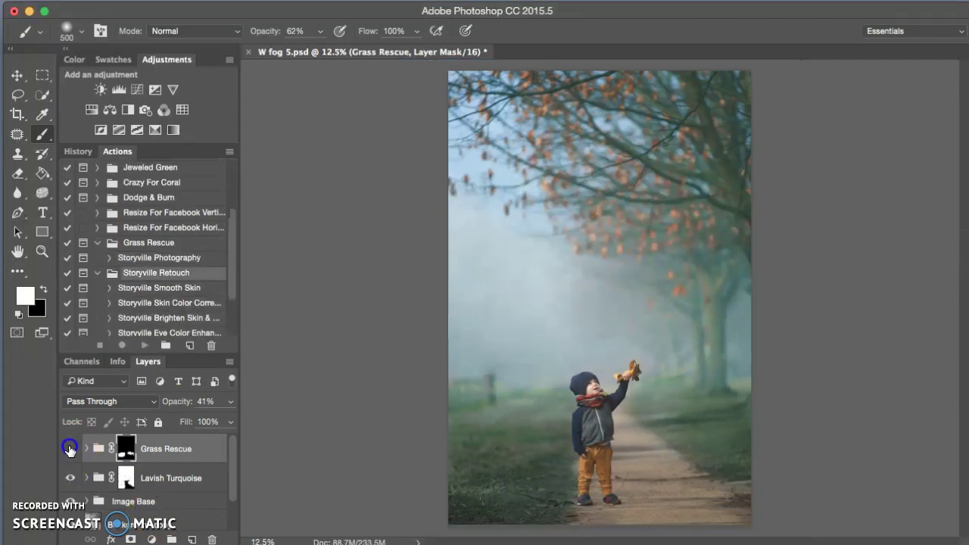
click(70, 453)
click(67, 451)
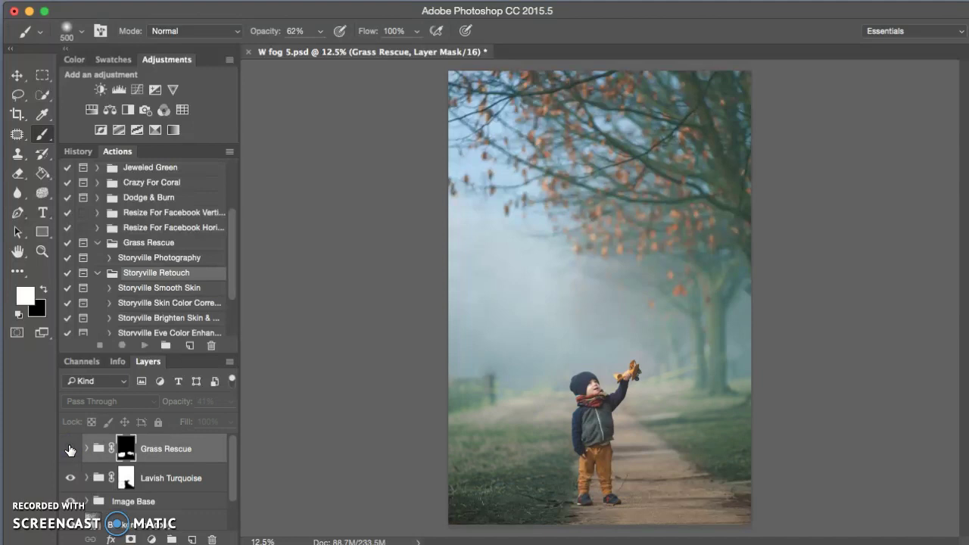
click(71, 451)
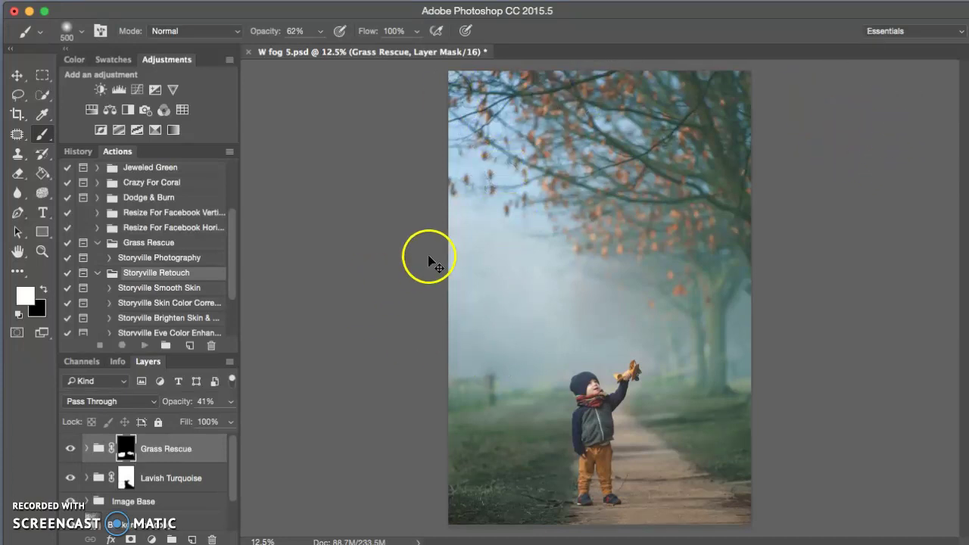
Reduce the brush size to 175 px for retouching the boy's face
key(super+plus)
key(super+plus)
key(super+plus)
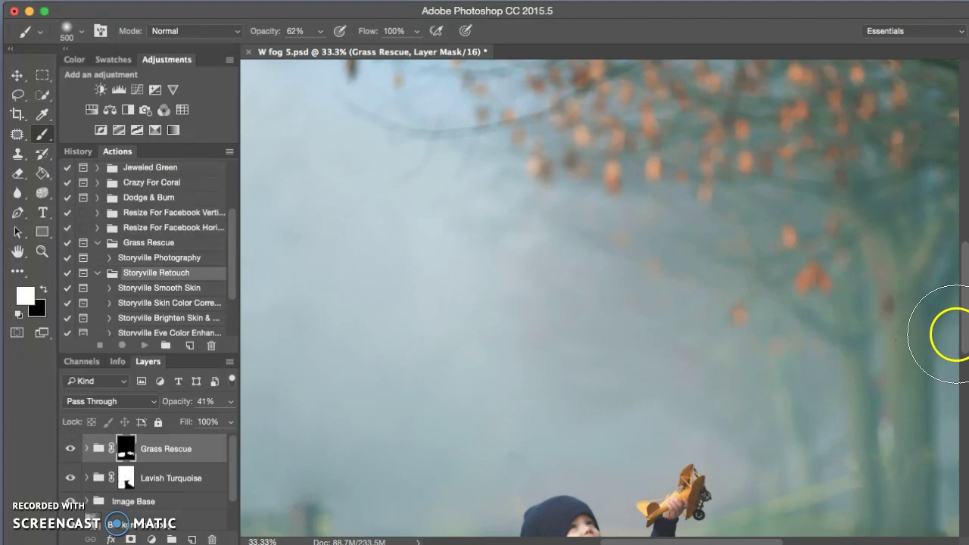
key(super+plus)
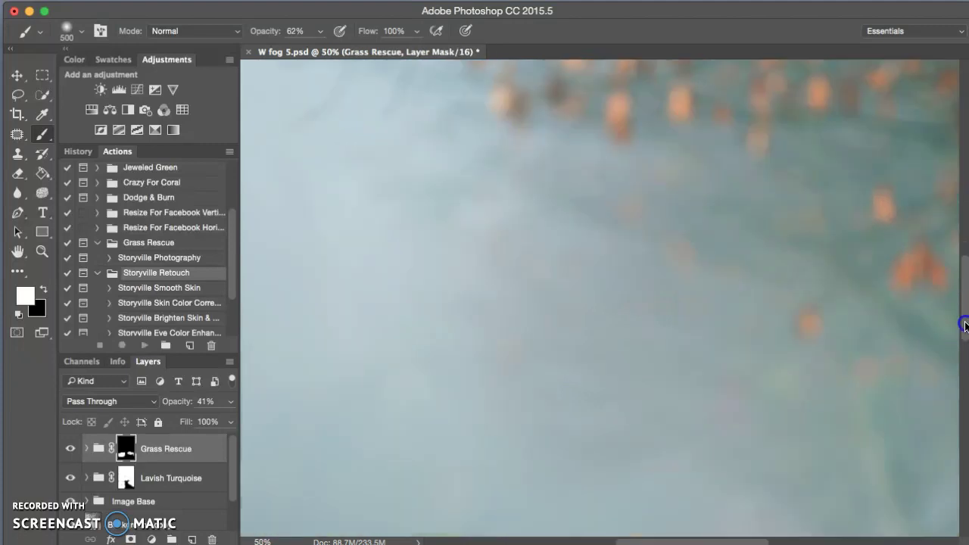
drag(966, 324, 959, 396)
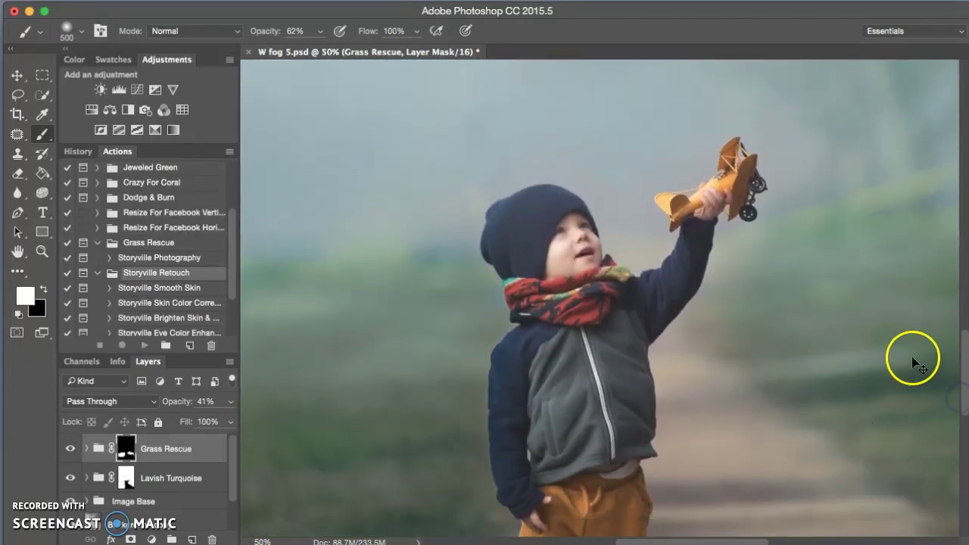
key(super+plus)
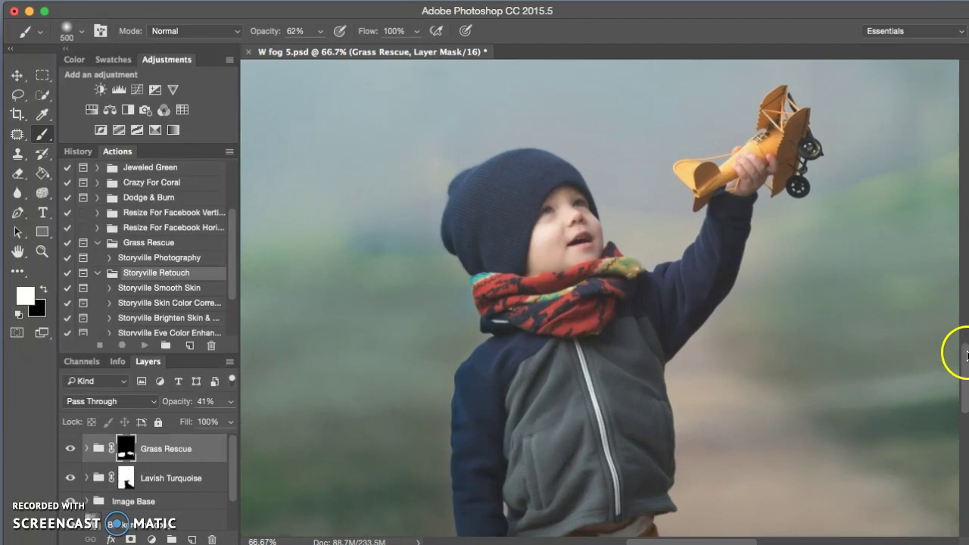
drag(968, 354, 964, 350)
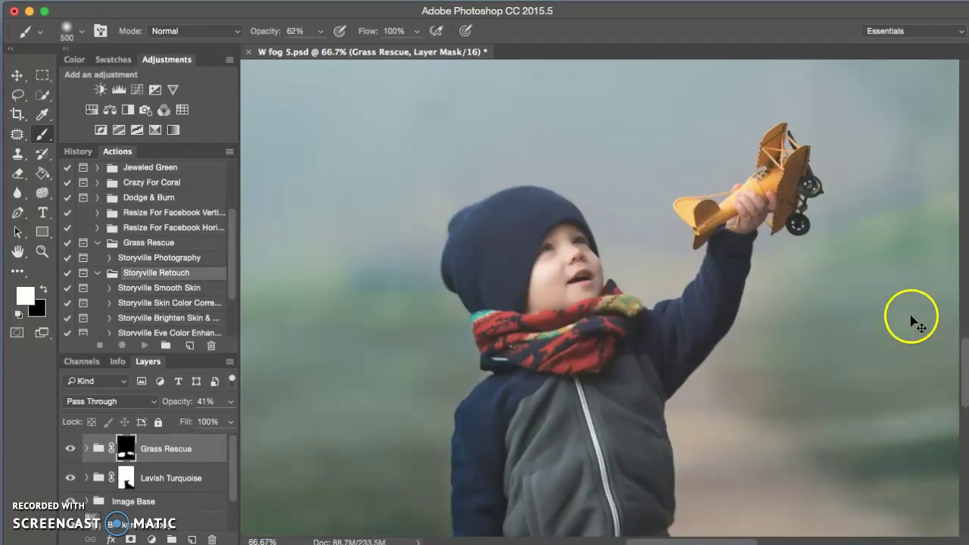
key(super+plus)
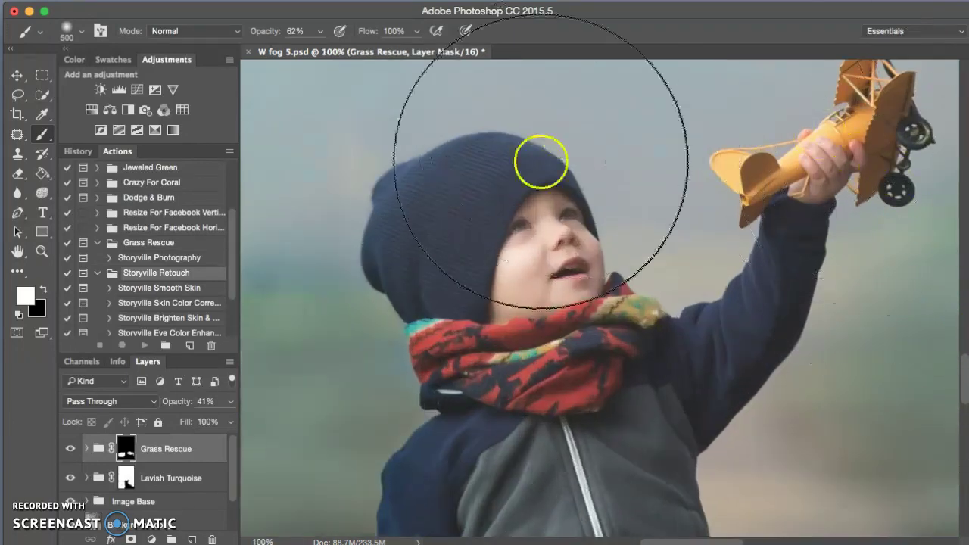
key([)
key([)
key([)
key([)
key([)
key([)
key([)
key([)
key([)
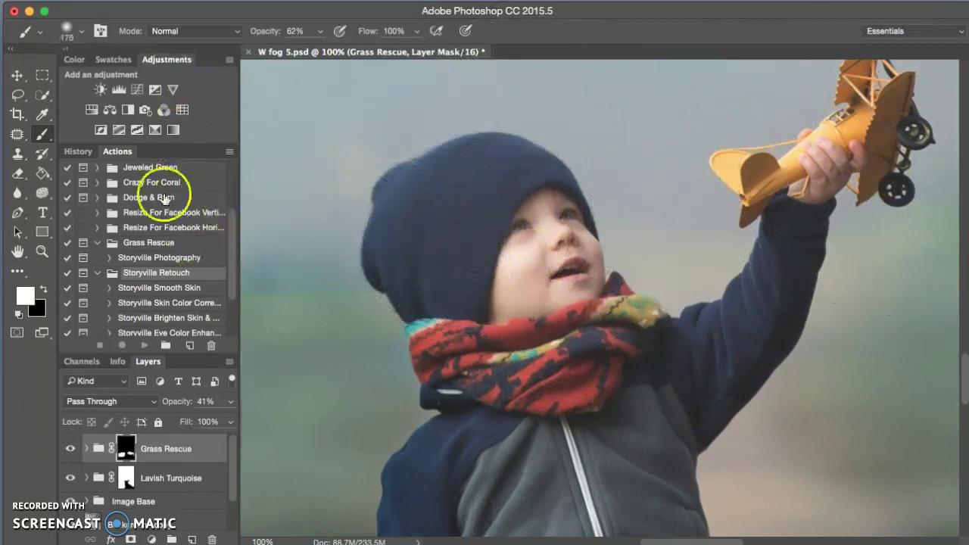
key(bracketleft)
key(bracketleft)
key(bracketleft)
key(bracketleft)
key(bracketleft)
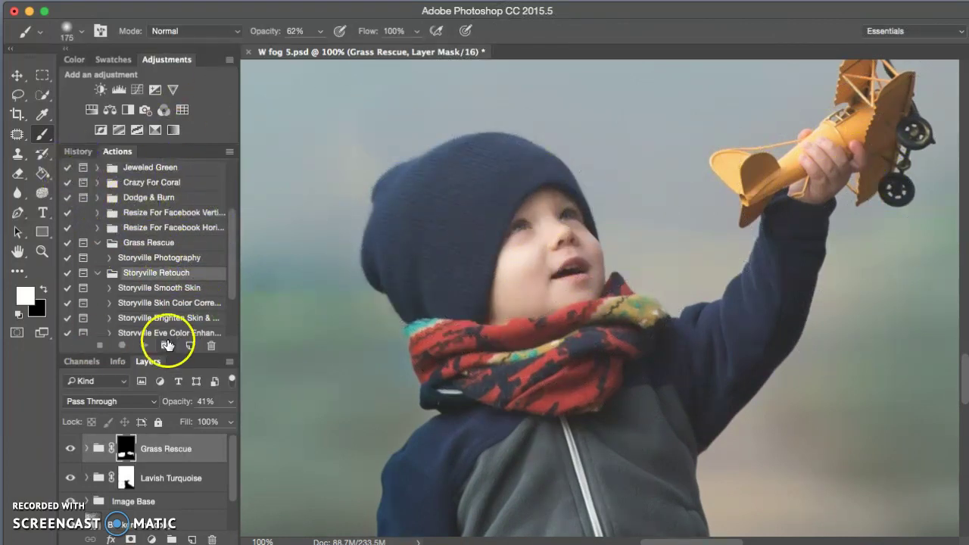
Run the Storyville Skin Color Correction action from the Storyville Retouch set through to completion
drag(229, 281, 231, 293)
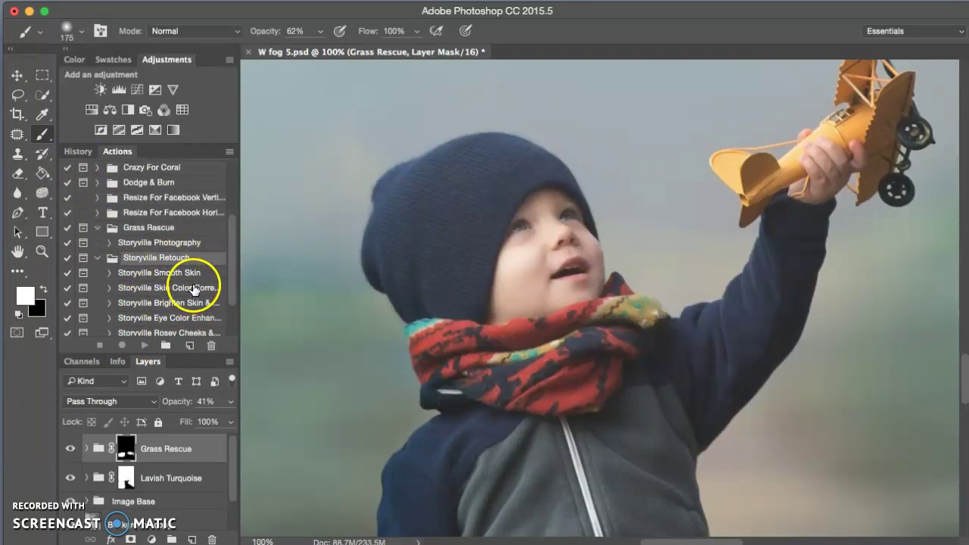
click(194, 288)
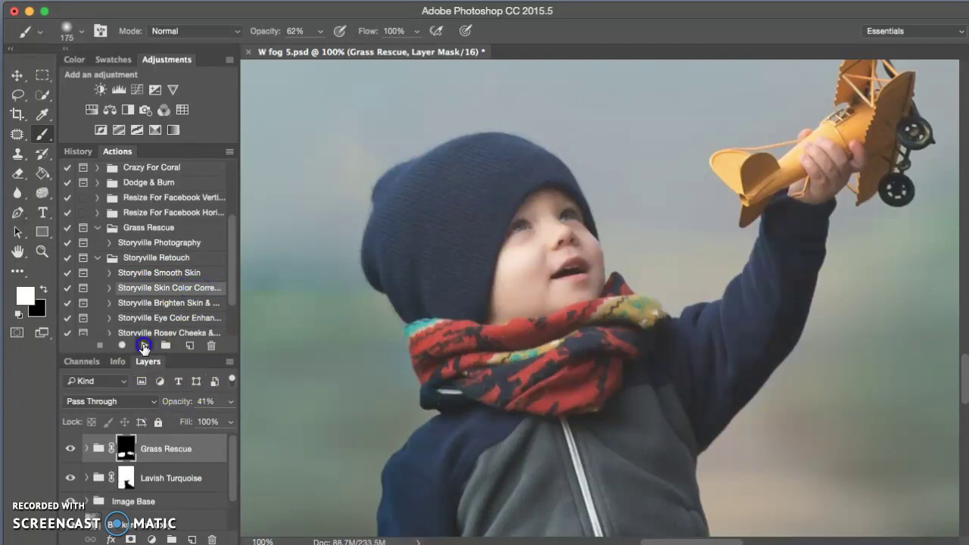
click(145, 346)
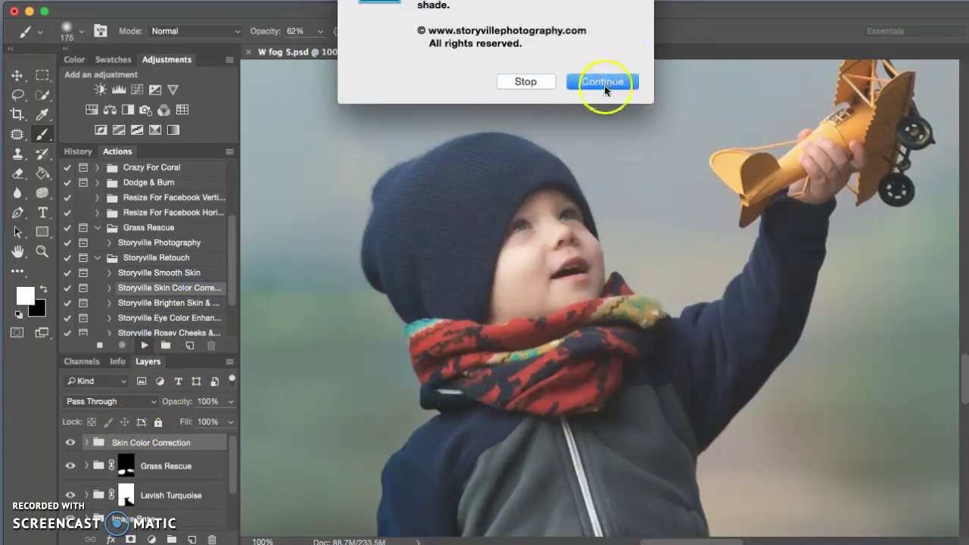
click(603, 83)
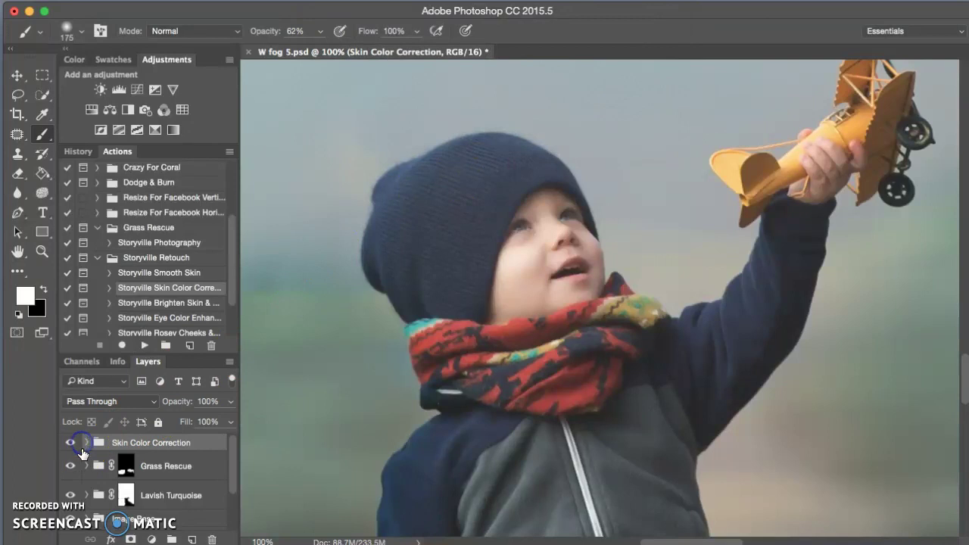
Paint the Skin Dazzle mask white over the boy's face and raised hand with a small brush at 100% opacity
click(86, 445)
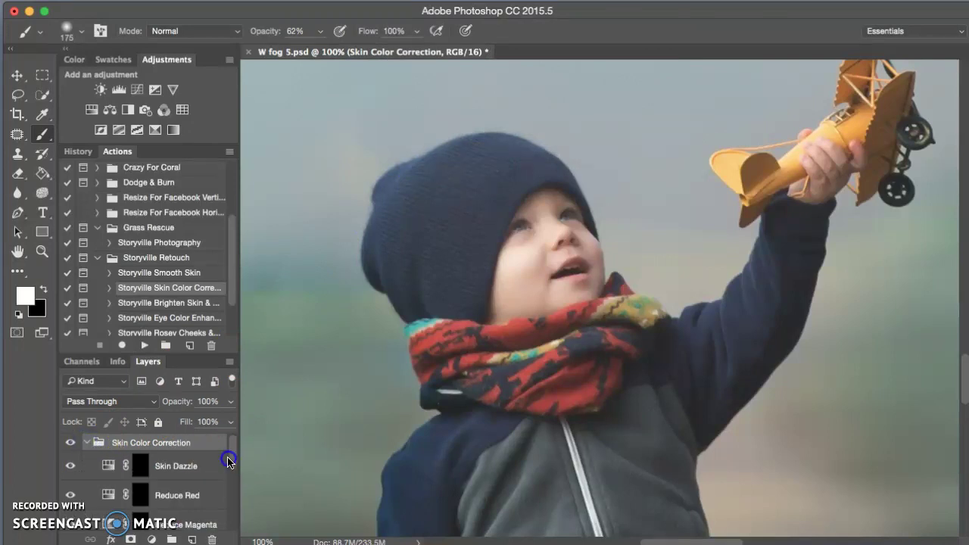
drag(232, 458, 228, 466)
click(142, 453)
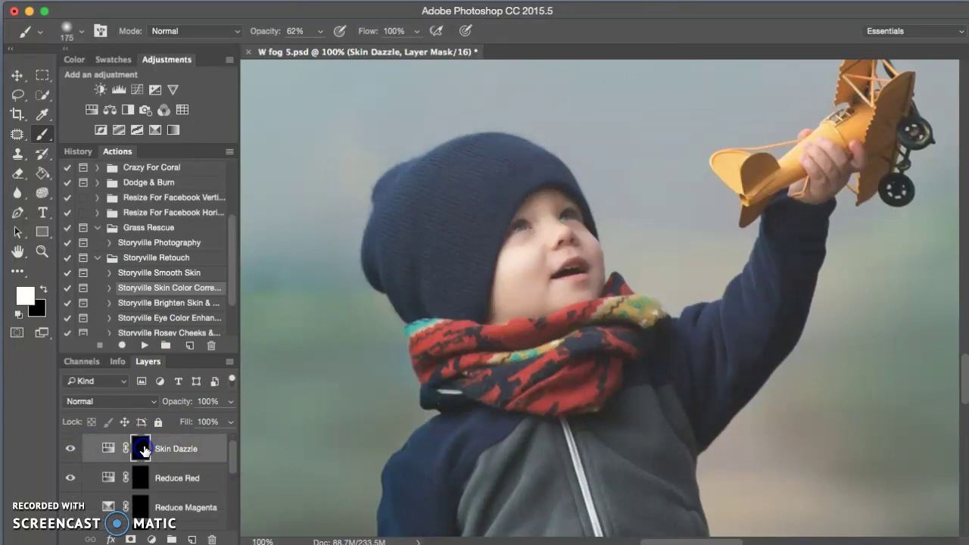
click(262, 30)
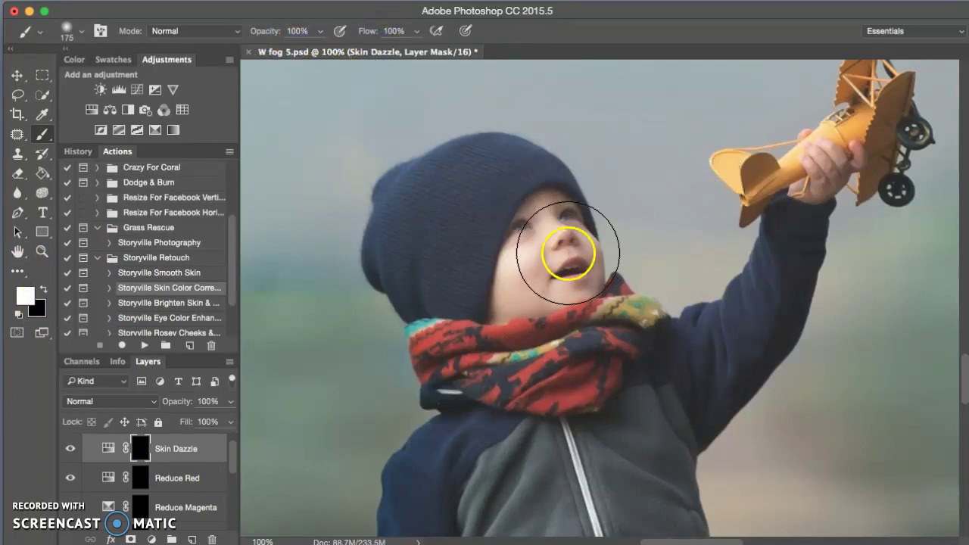
key(bracketleft)
key(bracketleft)
key(bracketleft)
key(bracketleft)
mouse_move(524, 265)
mouse_down()
mouse_move(558, 274)
mouse_move(567, 244)
mouse_move(556, 217)
mouse_move(543, 224)
mouse_up()
mouse_move(826, 166)
mouse_down()
mouse_move(830, 172)
mouse_move(812, 152)
mouse_up()
key(bracketleft)
key(bracketleft)
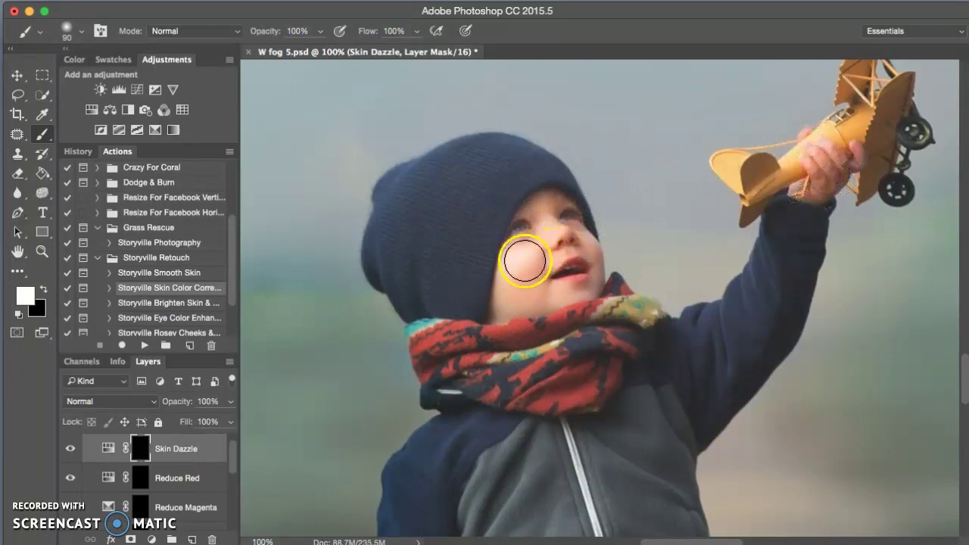
mouse_move(518, 269)
mouse_down()
mouse_move(555, 240)
mouse_move(571, 264)
mouse_up()
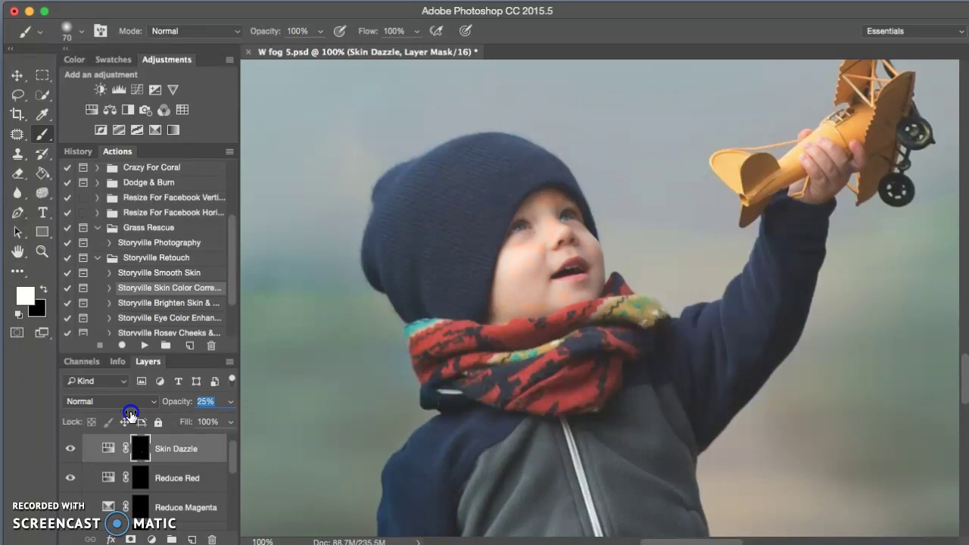
Set the Skin Dazzle layer's opacity to 27%, compare the skin with and without it, and collapse the Skin Color Correction group
click(70, 450)
click(69, 451)
click(69, 450)
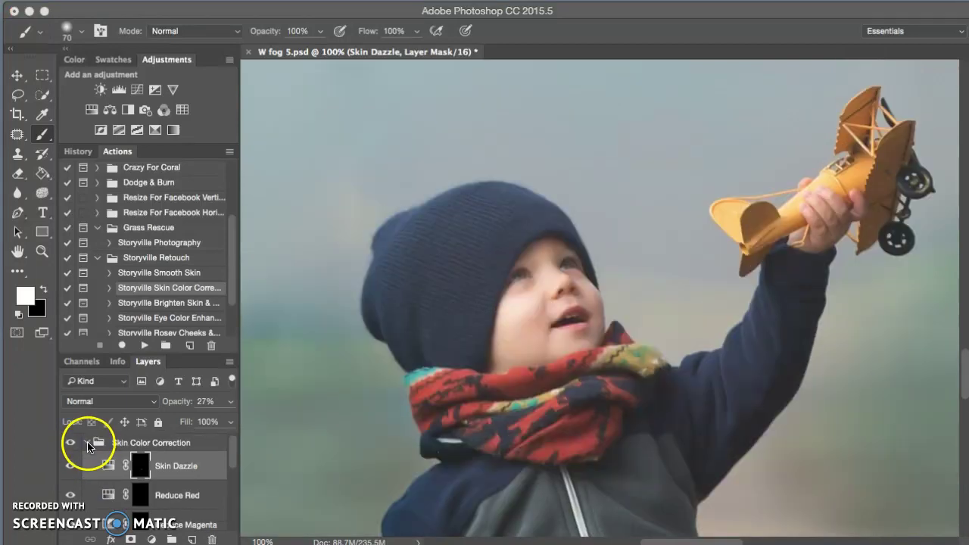
click(87, 445)
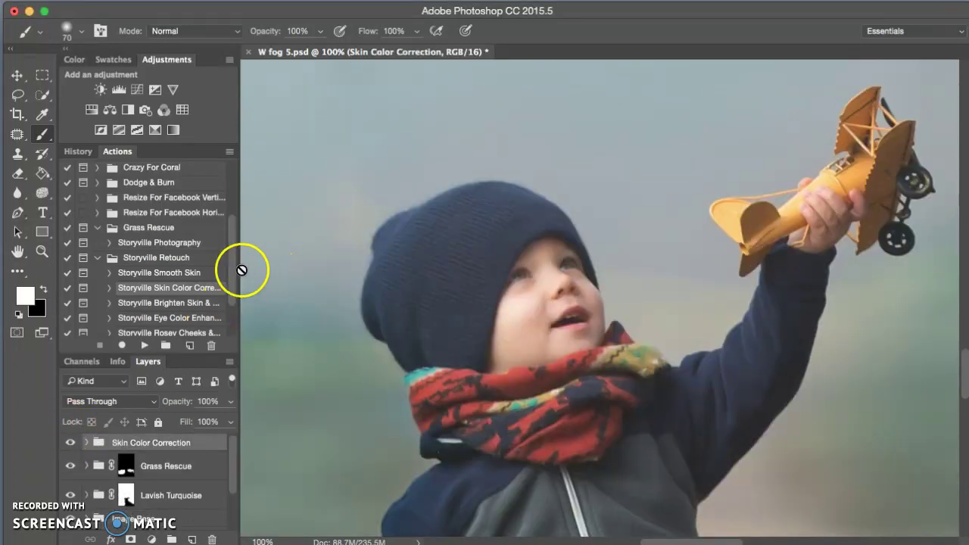
Run the Storyville Rosey Cheeks action from the Storyville Retouch set through to completion
click(179, 334)
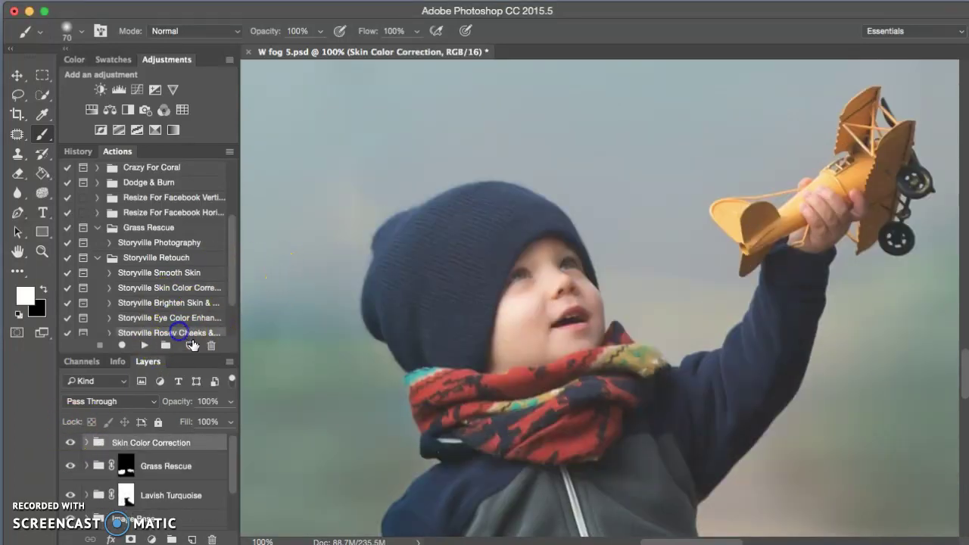
click(146, 347)
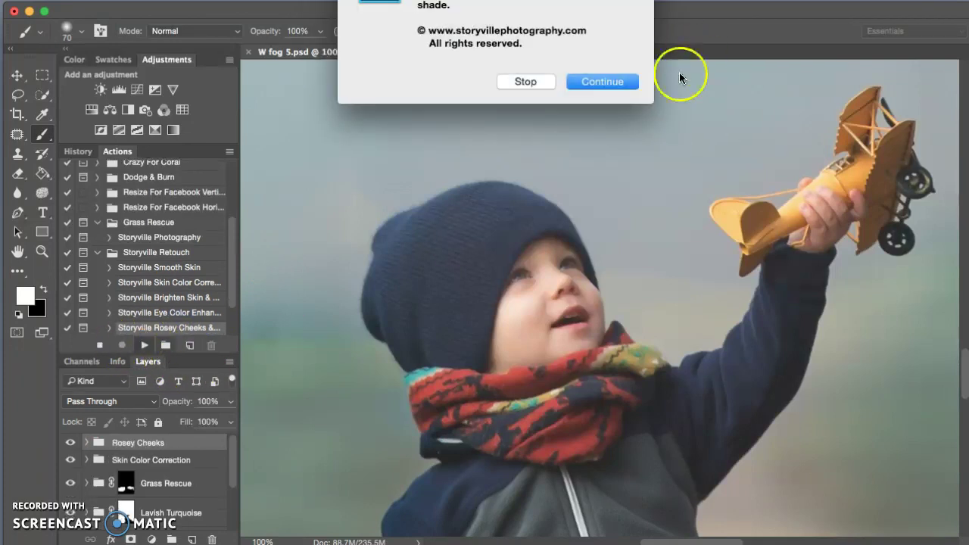
click(604, 81)
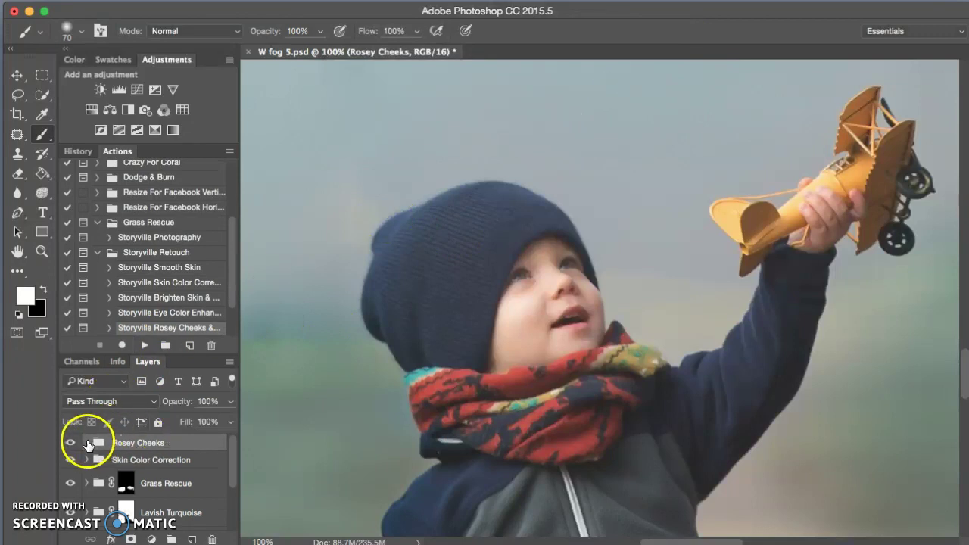
Dab white once on the Radiant Red mask in the Rosey Cheeks group over the boy's cheek with a soft 70 px brush
click(85, 442)
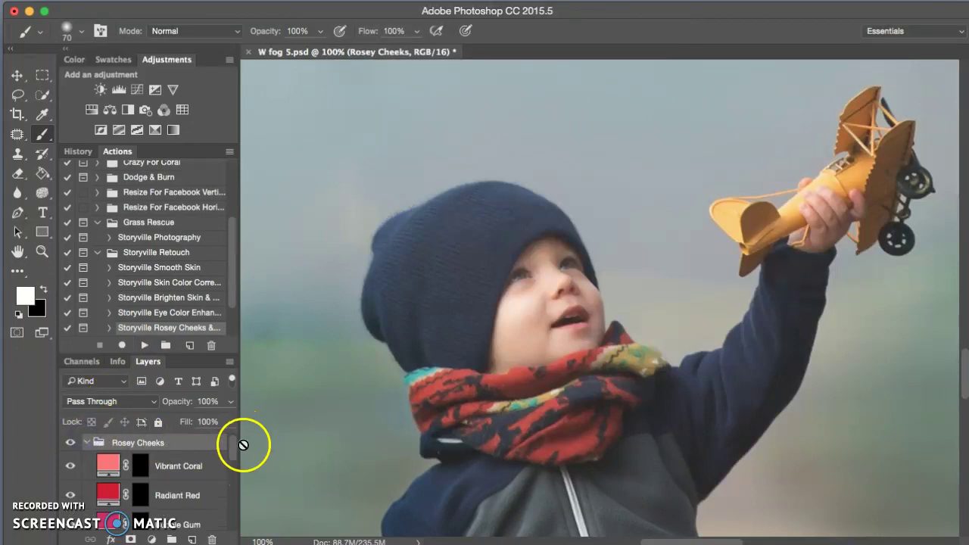
scroll(231, 453, down, 1)
click(141, 477)
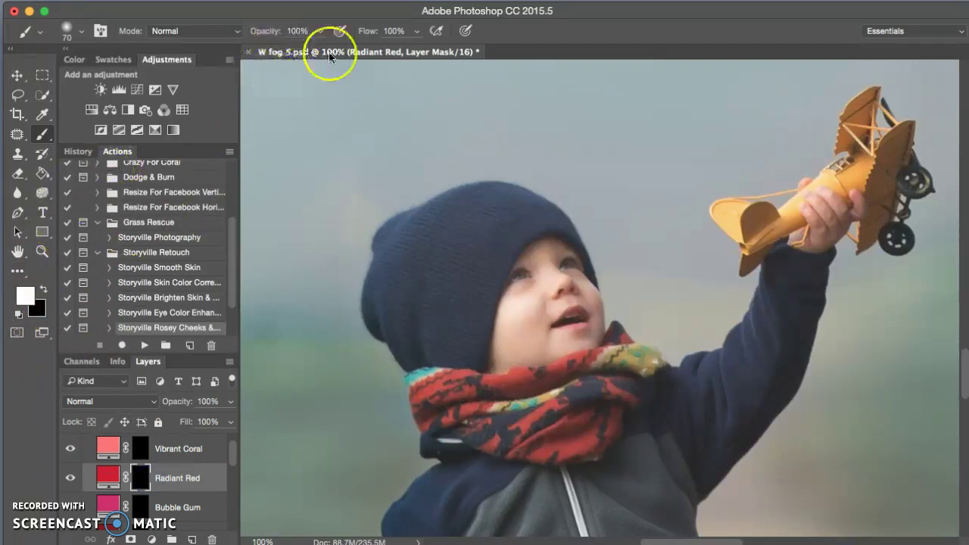
key(super+plus)
key(super+plus)
key(super+plus)
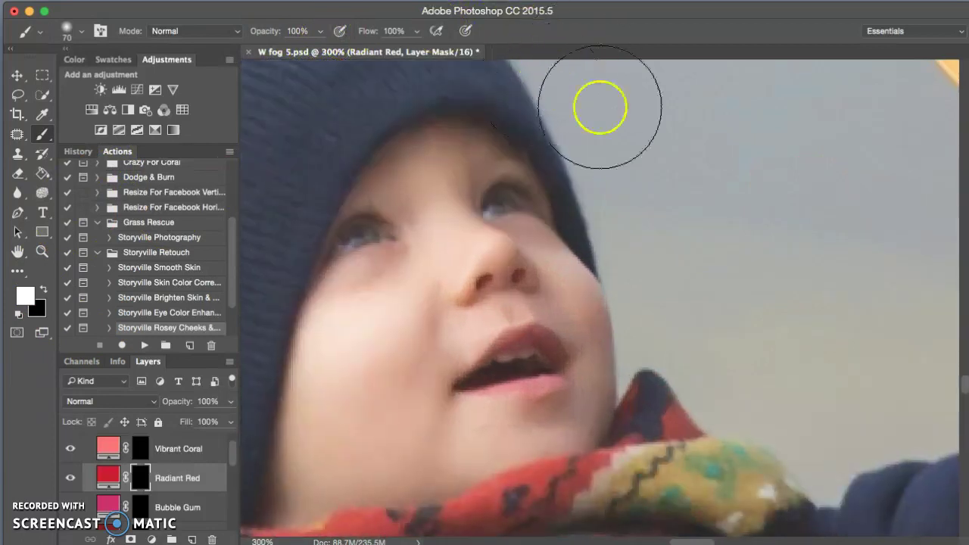
key([)
key([)
key([)
key(bracketright)
key(bracketright)
key(bracketright)
key(bracketright)
key(bracketright)
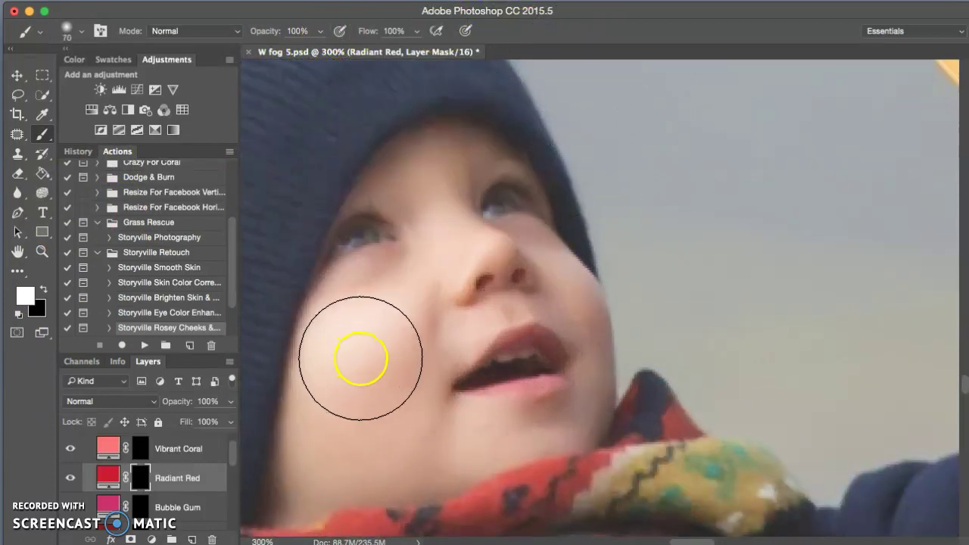
click(371, 363)
Paint the boy's lower and upper lips on the Radiant Red mask with an 8 px white brush
key(bracketleft)
key(bracketleft)
key(bracketleft)
key(bracketleft)
key(bracketleft)
key(bracketleft)
key(bracketleft)
key(bracketleft)
key(bracketleft)
key(bracketleft)
key(bracketleft)
key(bracketleft)
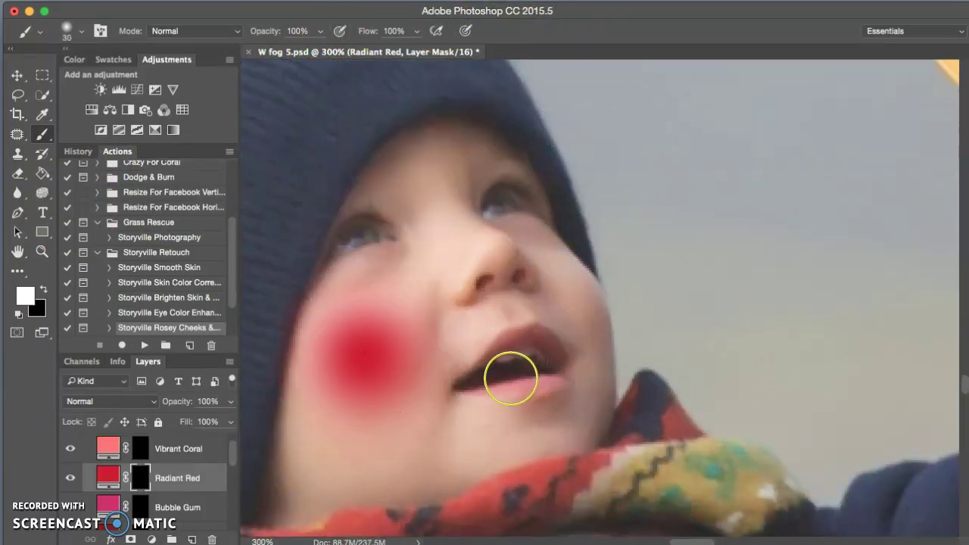
drag(492, 393, 502, 393)
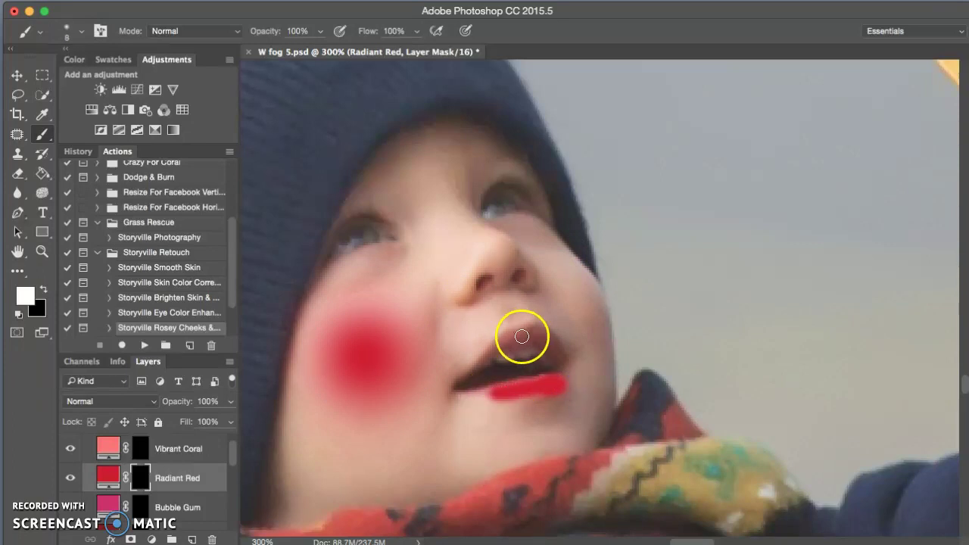
drag(530, 334, 539, 337)
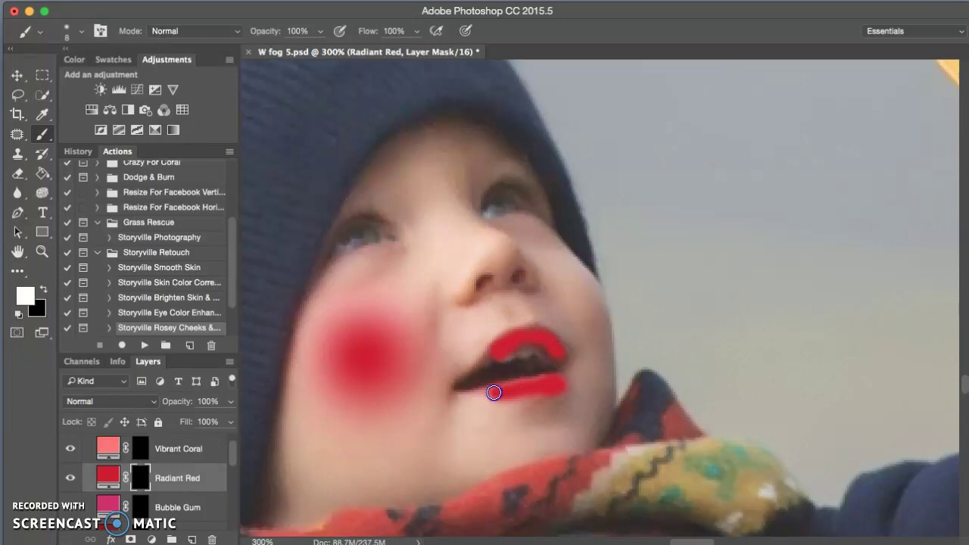
drag(561, 388, 560, 386)
Set the Radiant Red layer's opacity to 11% and toggle its visibility to compare the cheek and lips
drag(194, 406, 120, 408)
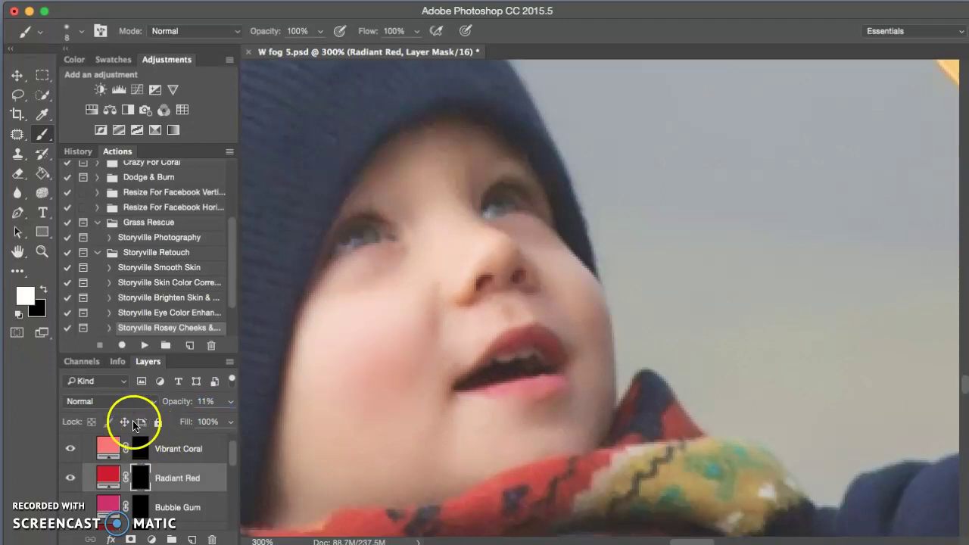
click(69, 479)
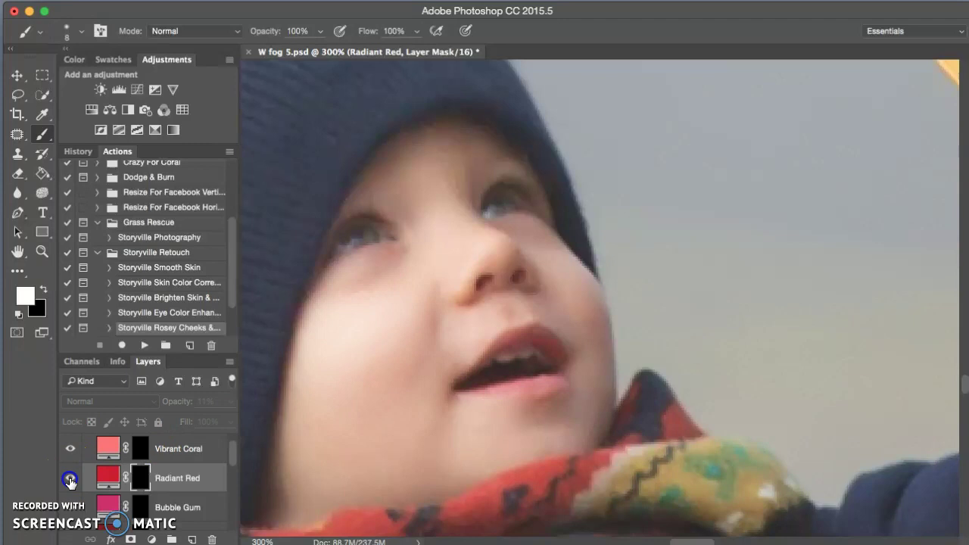
click(69, 480)
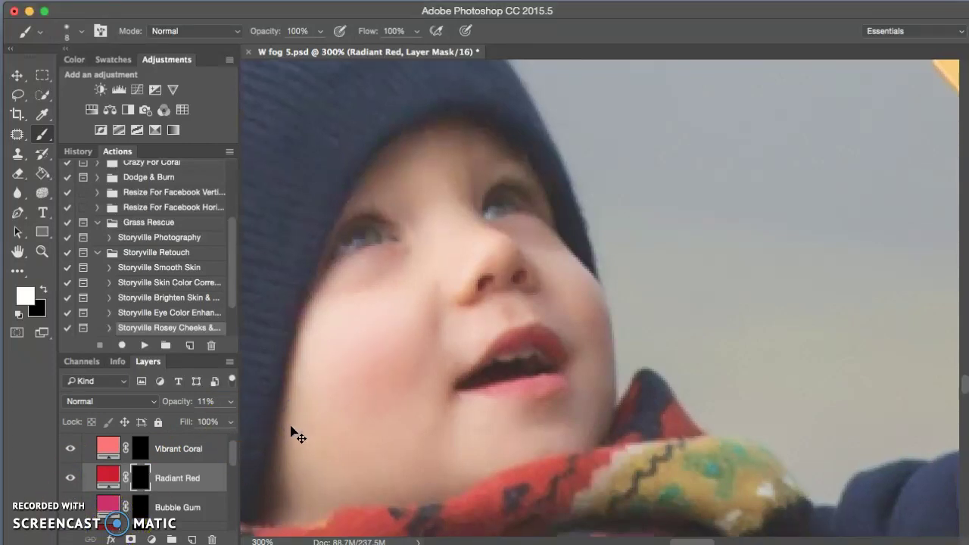
Collapse the Rosey Cheeks group and combine all effect groups from Rosey Cheeks down to Image Base into one new group
key(super+minus)
key(super+minus)
key(super+minus)
key(super+minus)
key(super+minus)
key(super+minus)
key(super+minus)
key(super+minus)
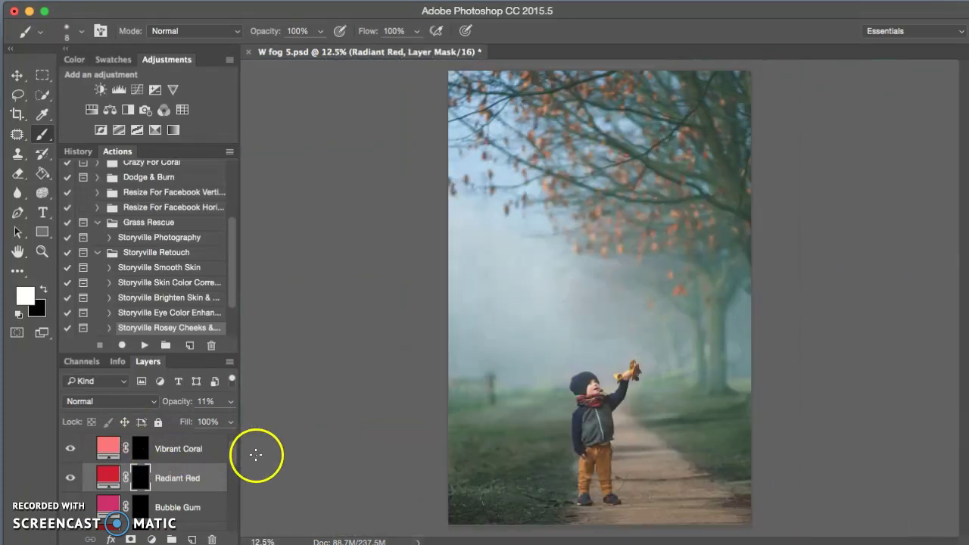
scroll(231, 450, up, 1)
click(87, 443)
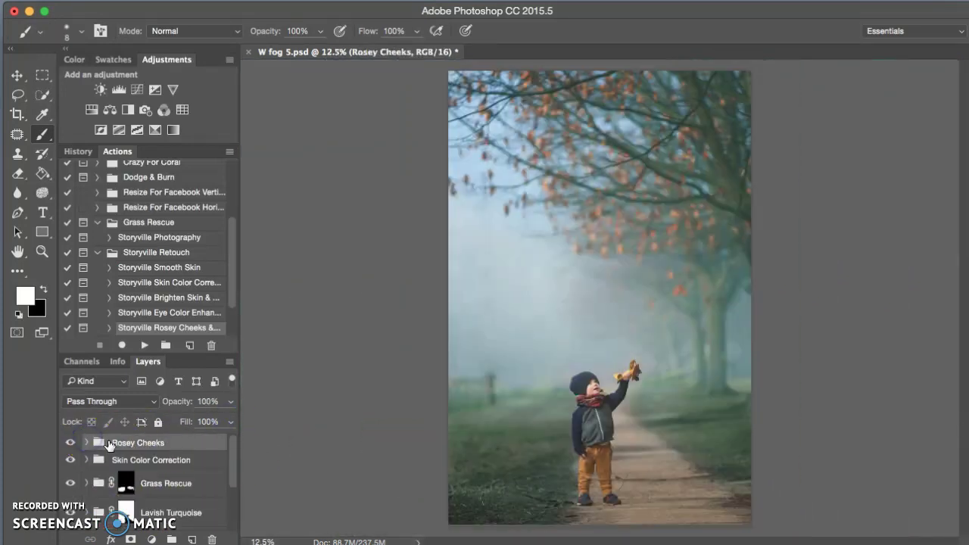
drag(234, 459, 234, 482)
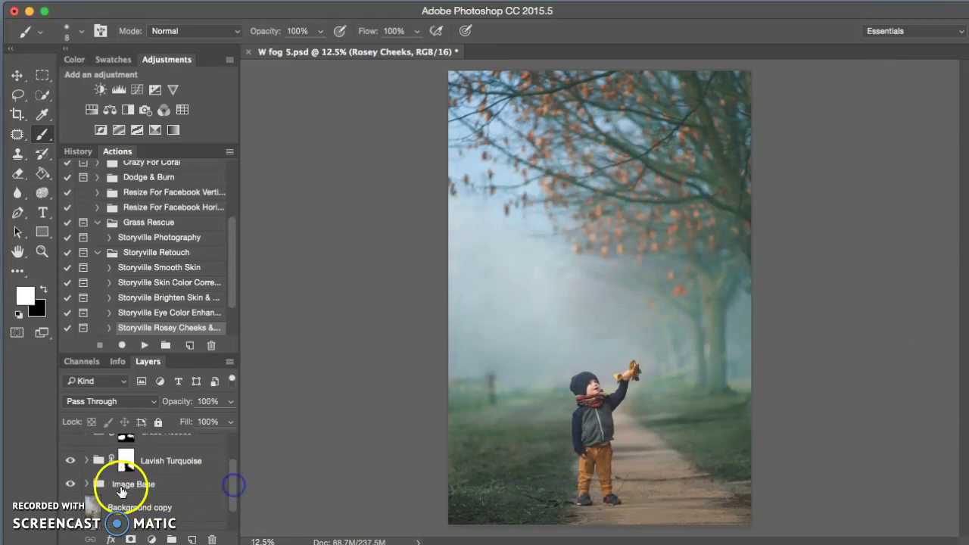
shift+click(123, 487)
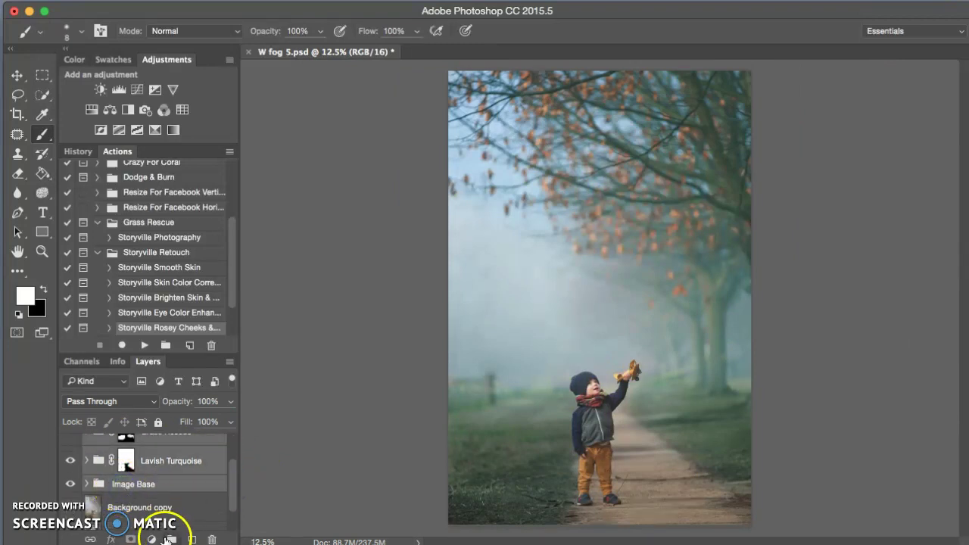
click(172, 538)
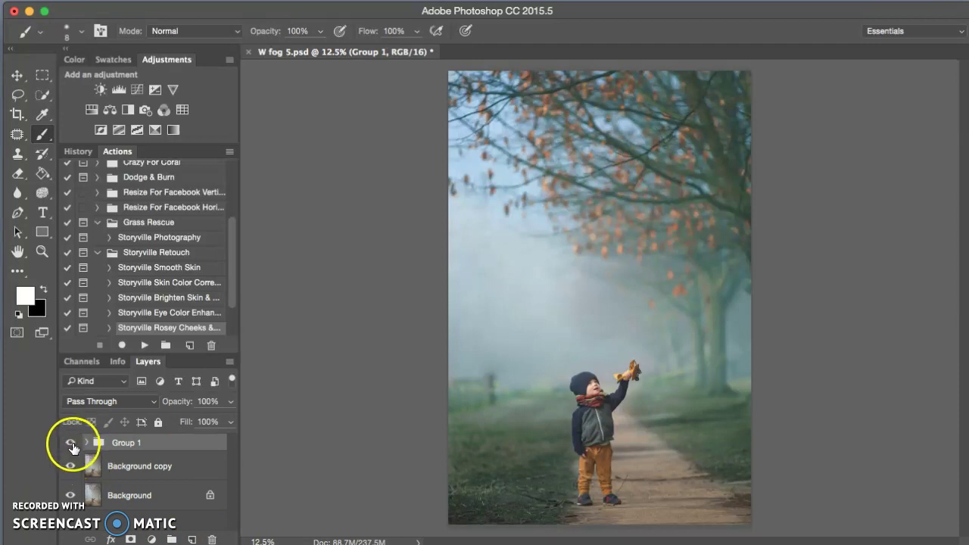
Toggle the combined group's visibility to compare the whole photo before and after the edit
click(70, 443)
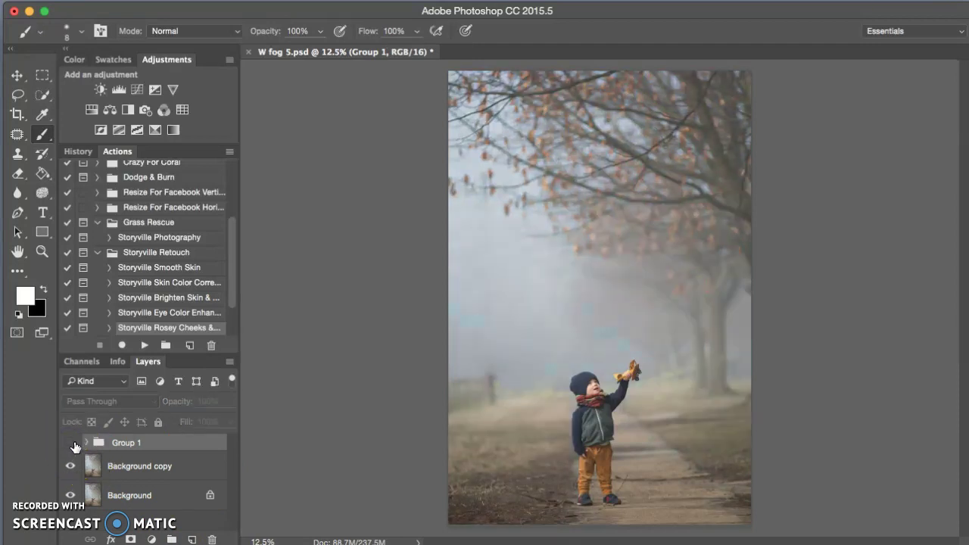
click(71, 444)
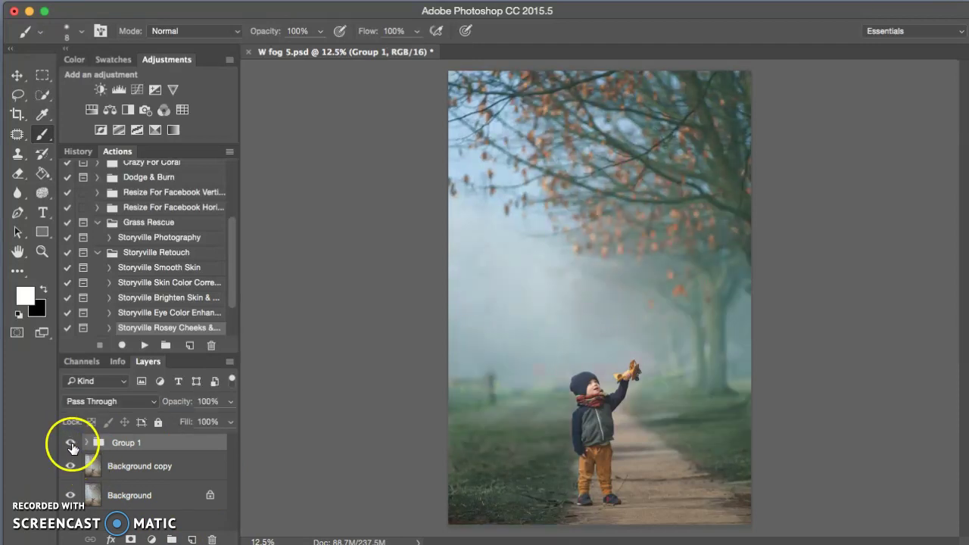
click(70, 445)
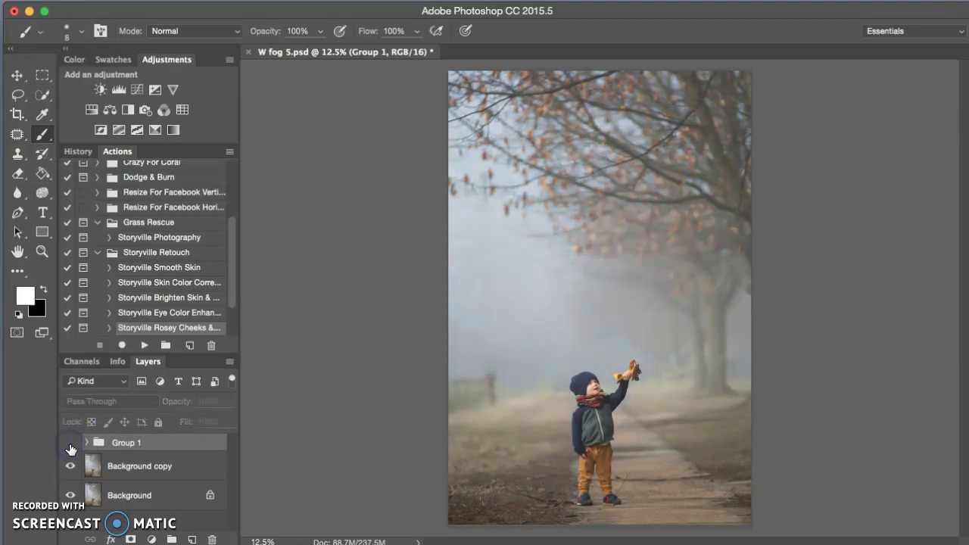